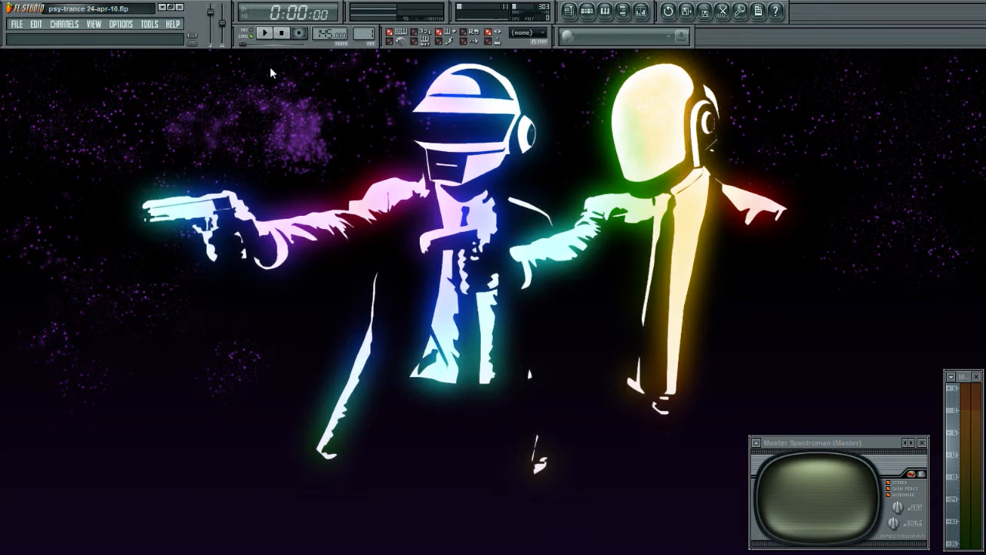
# Open the playlist, move it clear of the centre, and show the Aciiid pattern in the step sequencer.
pyautogui.click(568, 12)
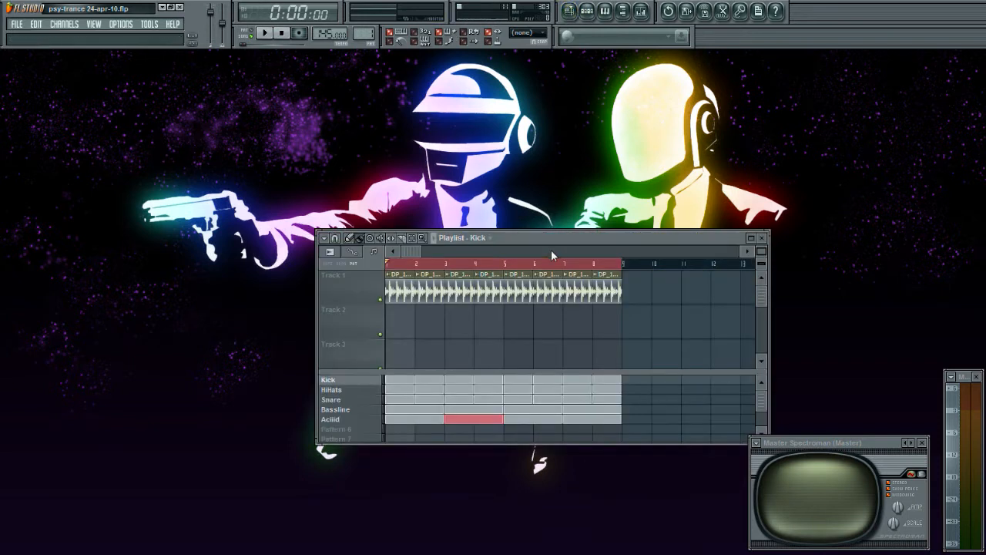
pyautogui.moveTo(552, 239); pyautogui.dragTo(715, 144)
pyautogui.click(493, 328)
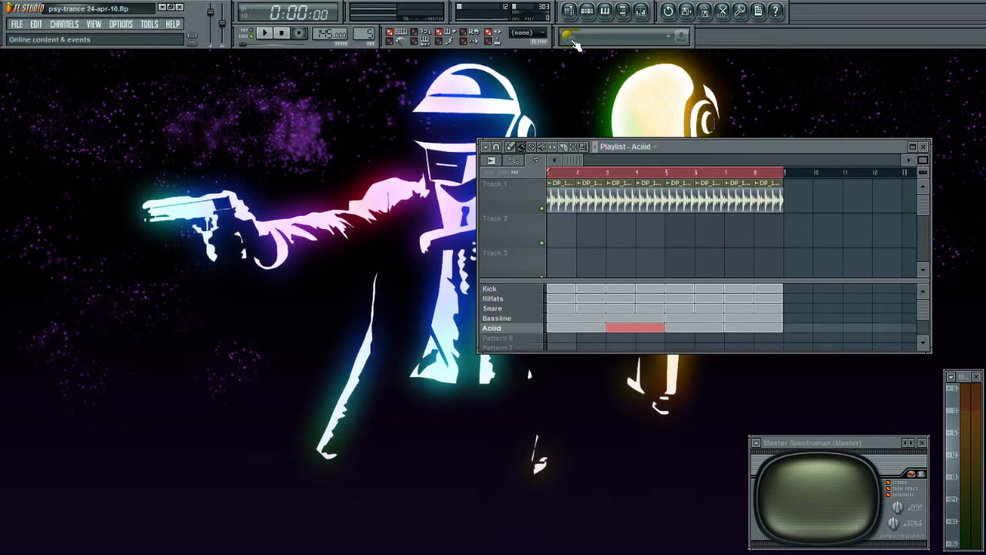
pyautogui.click(587, 11)
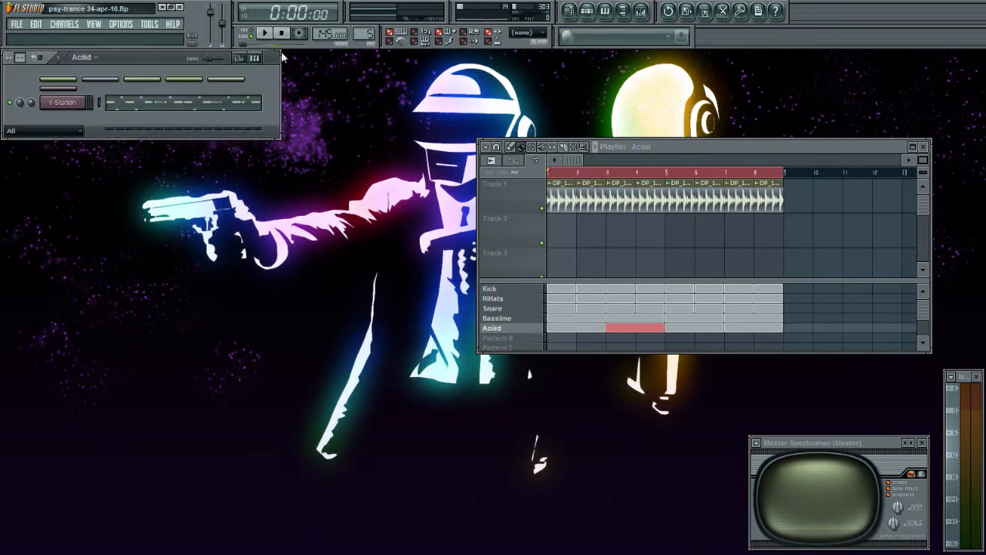
# Go through the Kick, HiHats, Snare, Bassline and Aciiid patterns to examine their channels, ending on Aciiid.
pyautogui.click(522, 308)
pyautogui.click(522, 318)
pyautogui.click(526, 328)
pyautogui.click(524, 318)
pyautogui.click(519, 298)
pyautogui.click(516, 288)
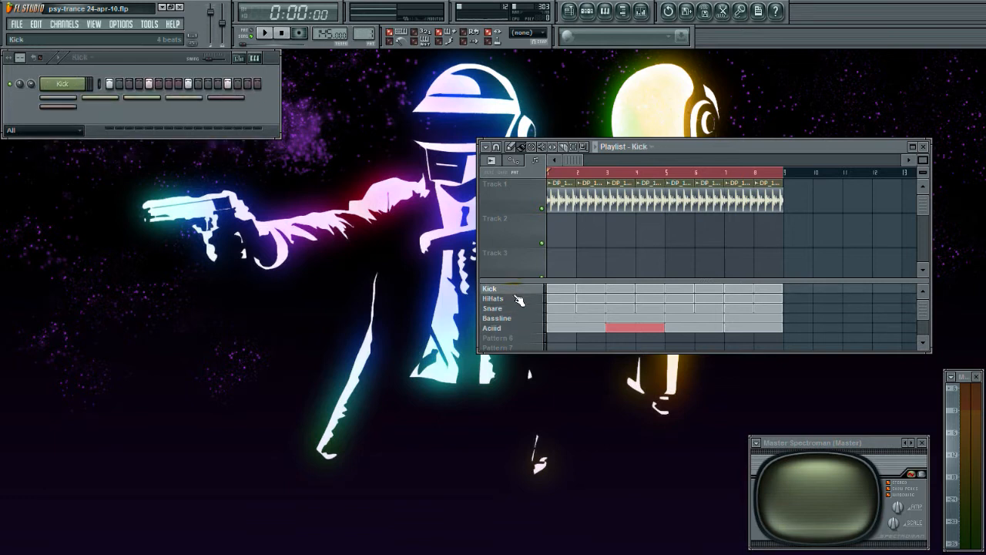
pyautogui.click(522, 328)
# Move the step sequencer away from the window edge and show the Aciiid track's effects in the mixer.
pyautogui.moveTo(113, 54); pyautogui.dragTo(139, 94)
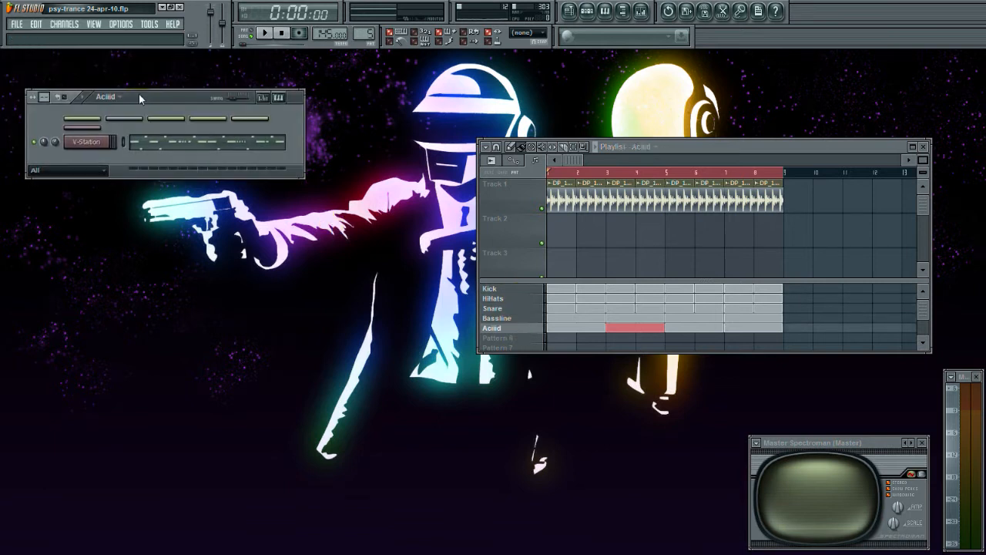
pyautogui.press('F9')
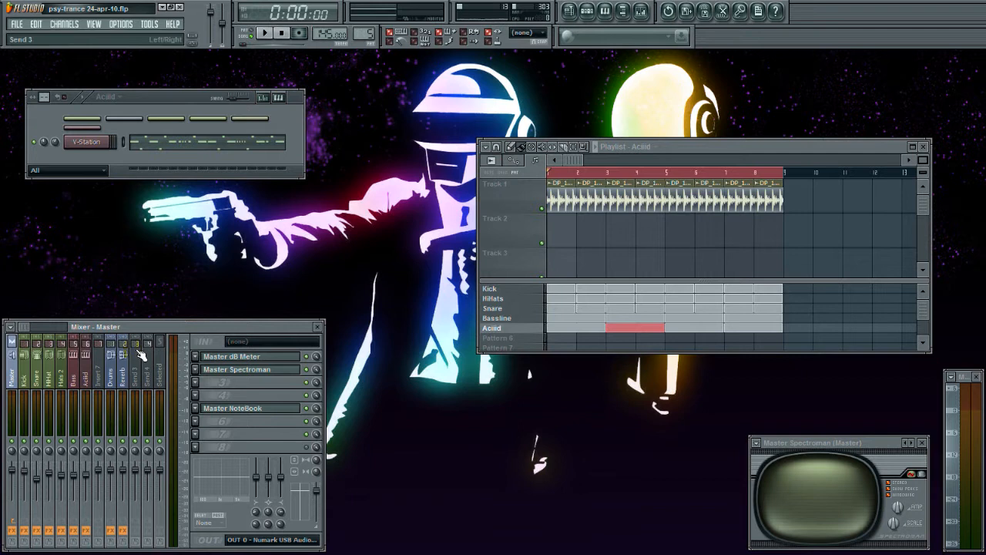
pyautogui.click(96, 373)
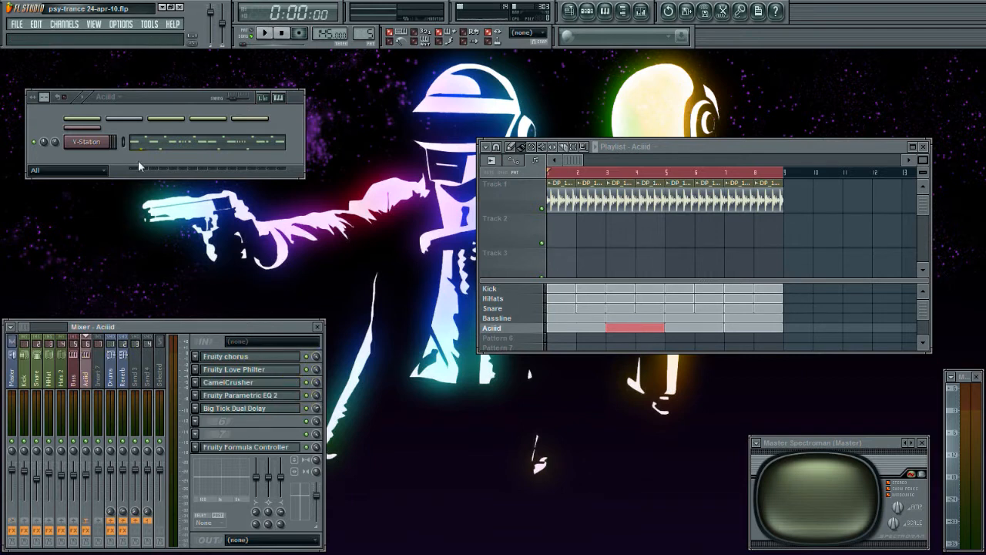
# Examine the V-Station synth's Extra and Main pages and close its window.
pyautogui.click(86, 142)
pyautogui.click(351, 146)
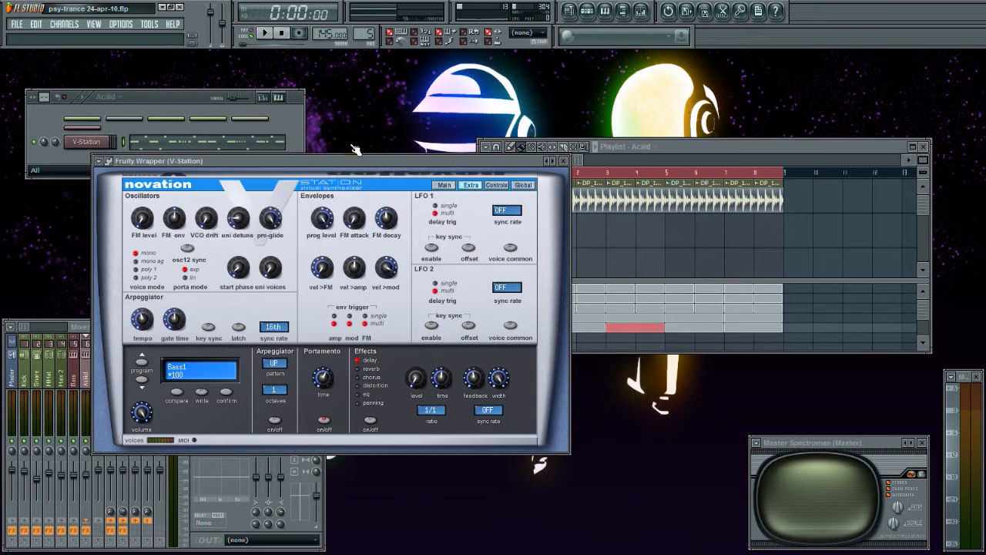
pyautogui.click(440, 186)
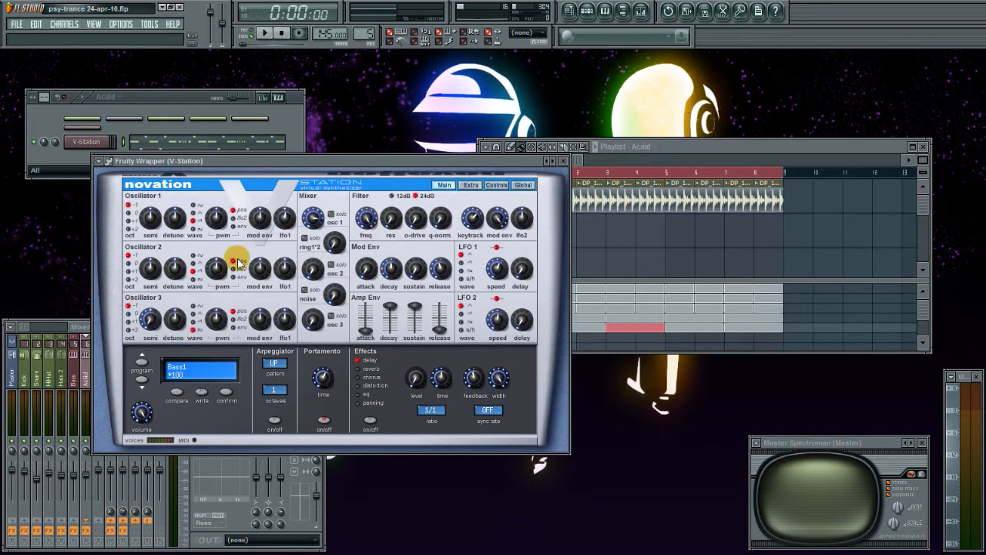
pyautogui.click(570, 162)
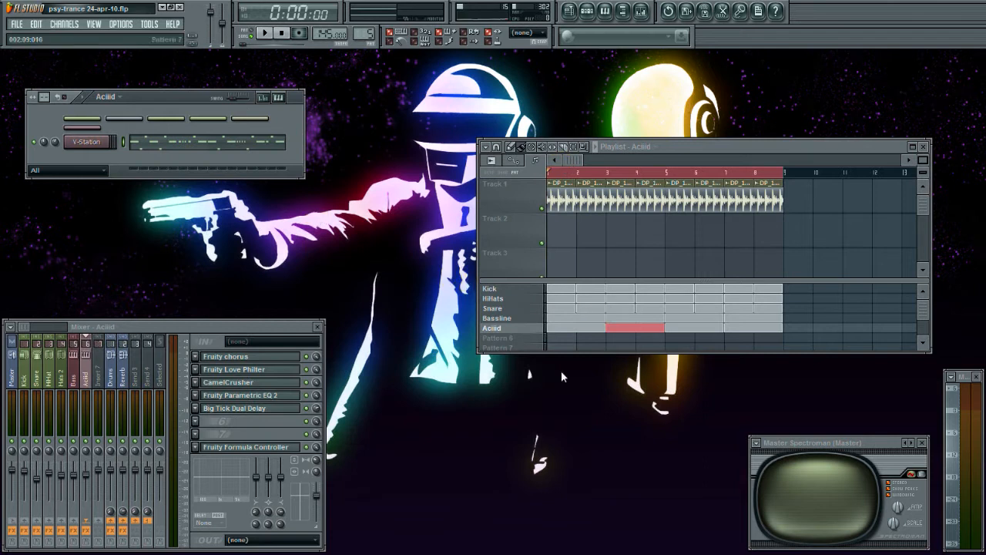
# Play the song arrangement from the playlist.
pyautogui.scroll(-2, 912, 313)
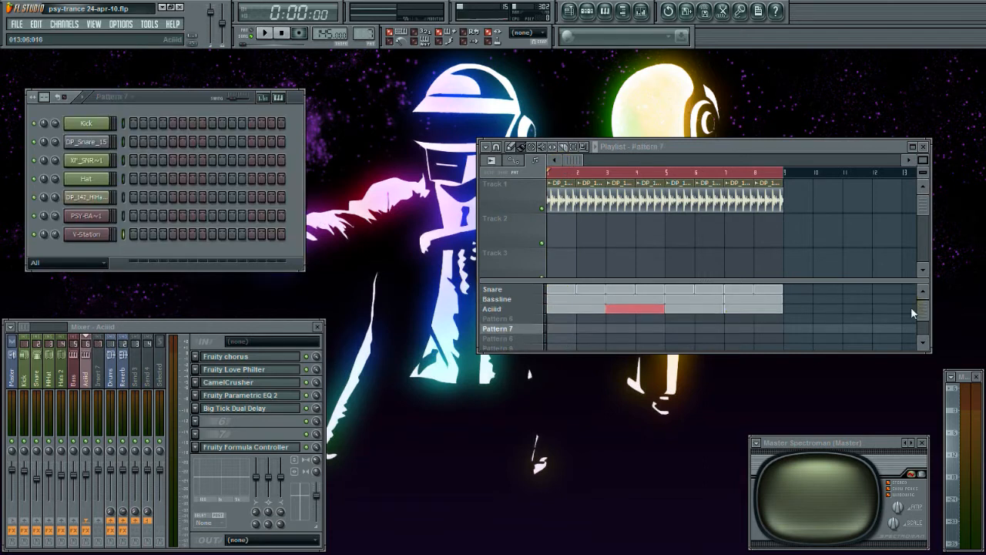
pyautogui.scroll(6, 886, 304)
pyautogui.click(264, 33)
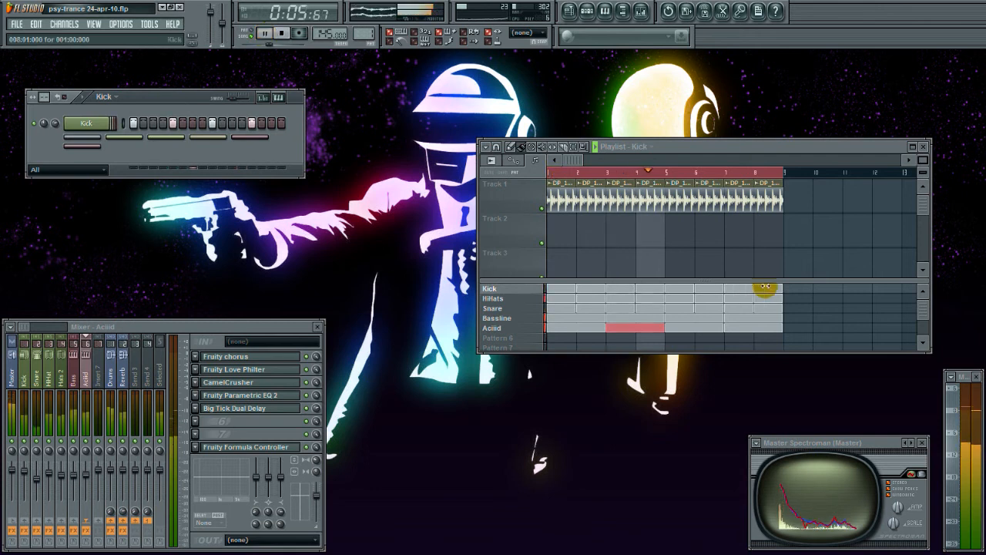
# Delete the Kick and HiHats clips in bar 8 of the playlist and stop playback.
pyautogui.rightClick(774, 289)
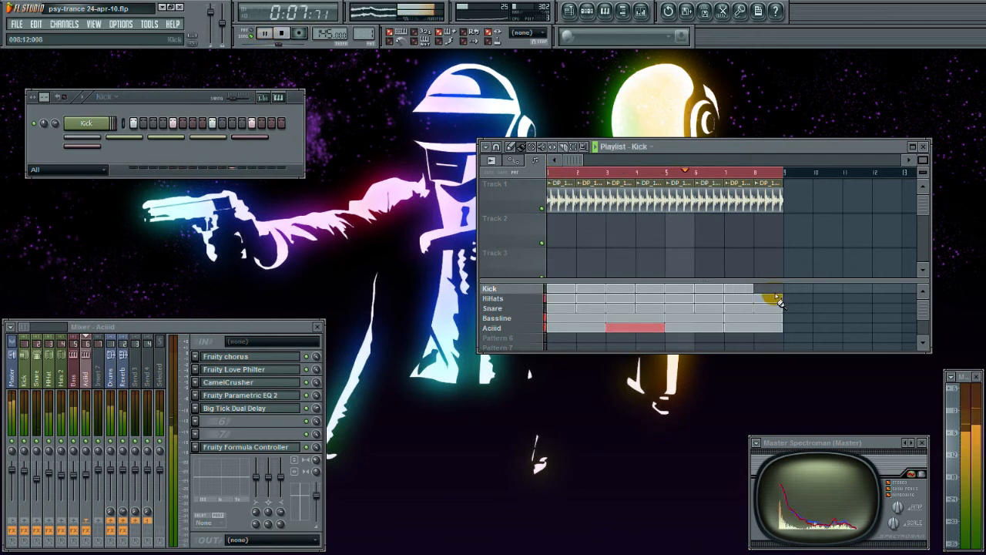
pyautogui.click(769, 302)
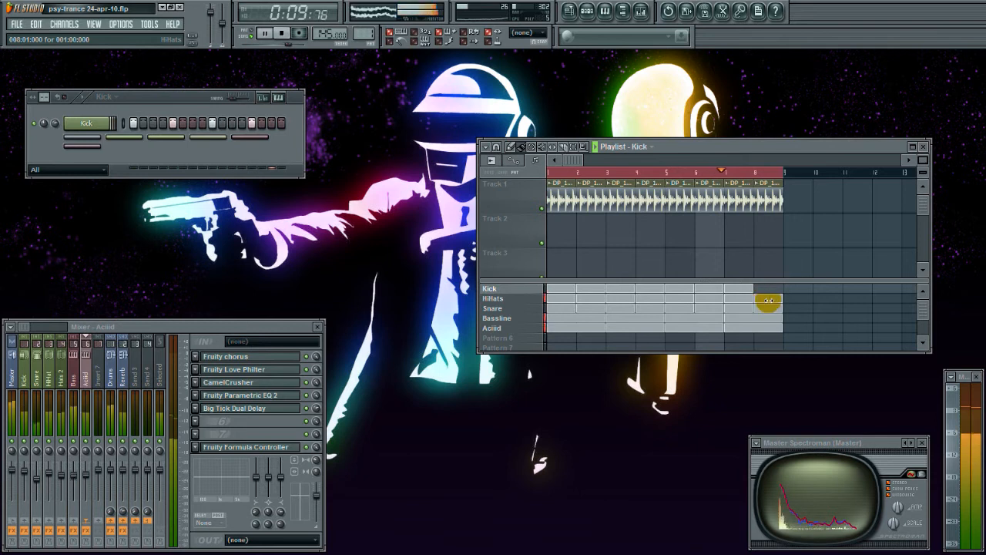
pyautogui.rightClick(757, 302)
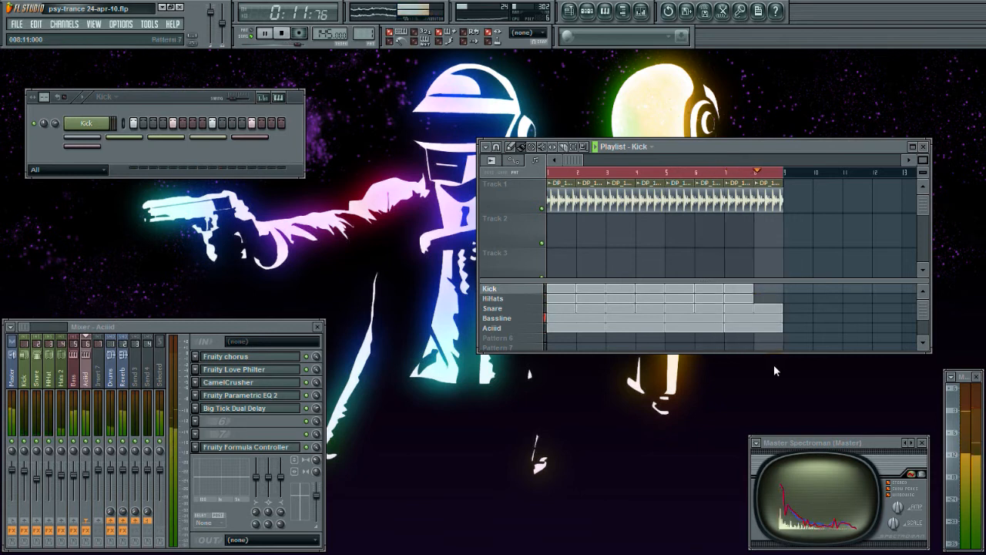
pyautogui.click(284, 35)
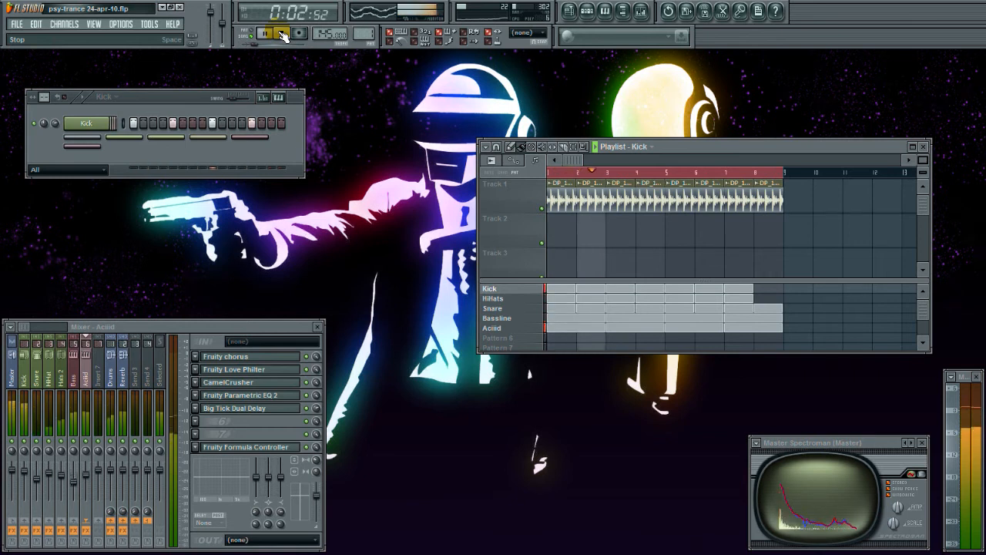
pyautogui.click(283, 35)
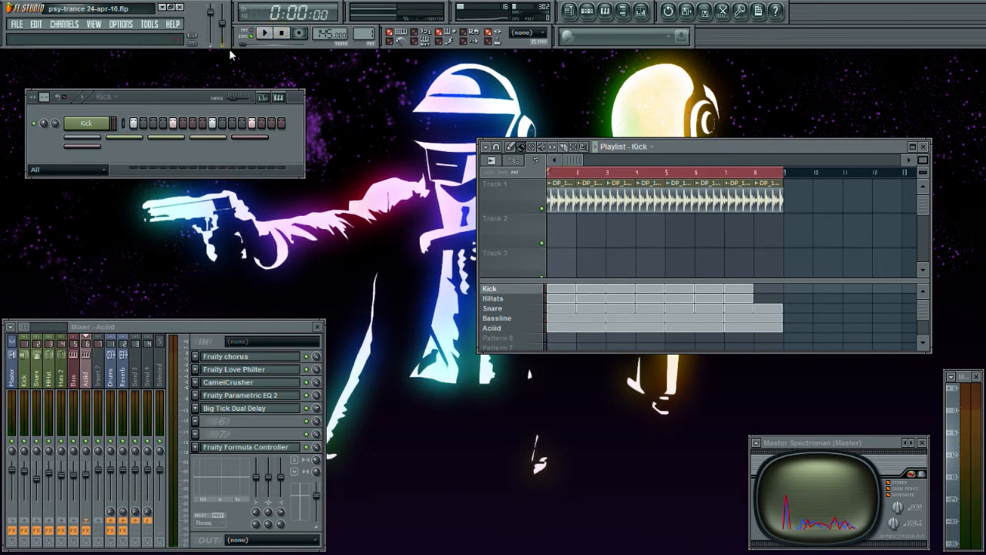
# Select the Aciiid pattern and open the V-Station channel's notes in the piano roll.
pyautogui.click(523, 328)
pyautogui.click(497, 318)
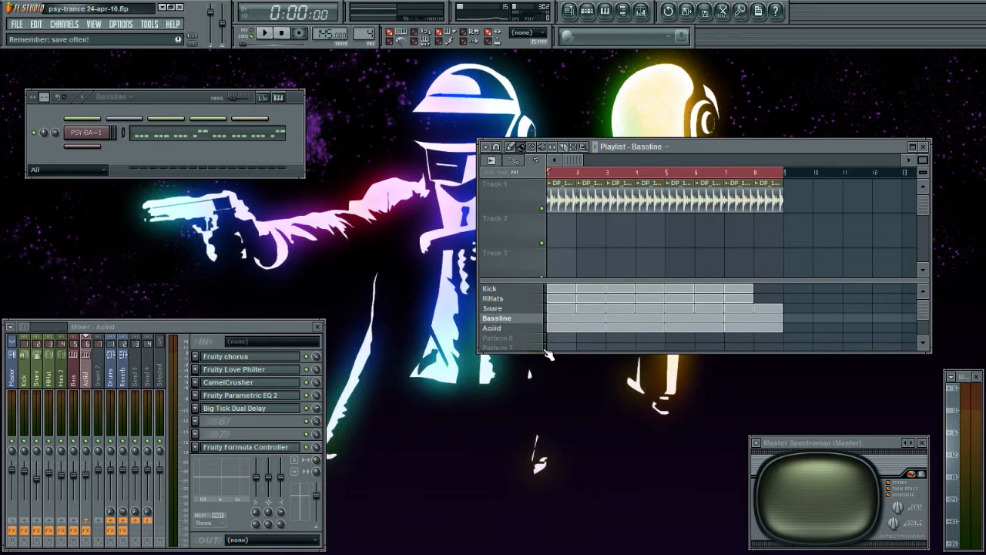
pyautogui.click(493, 330)
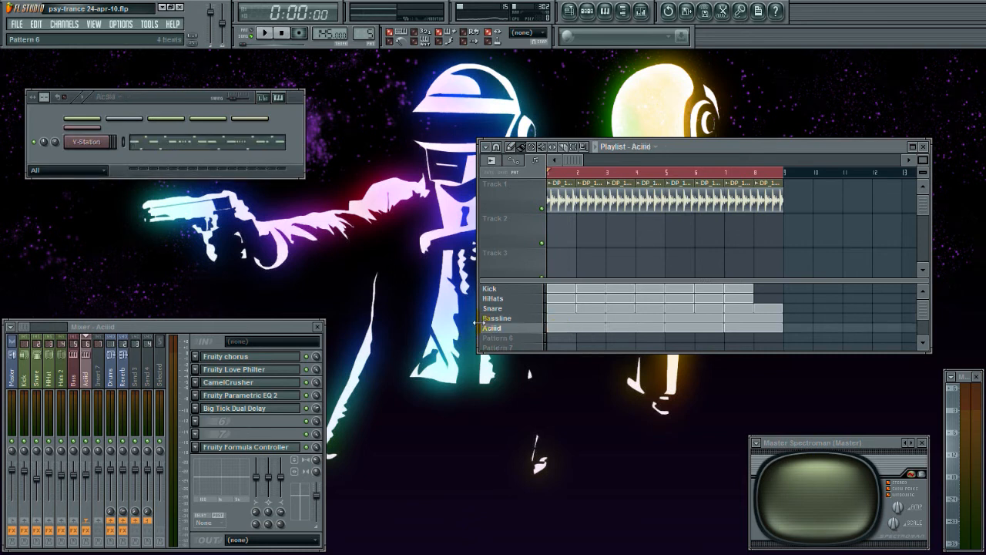
pyautogui.click(150, 146)
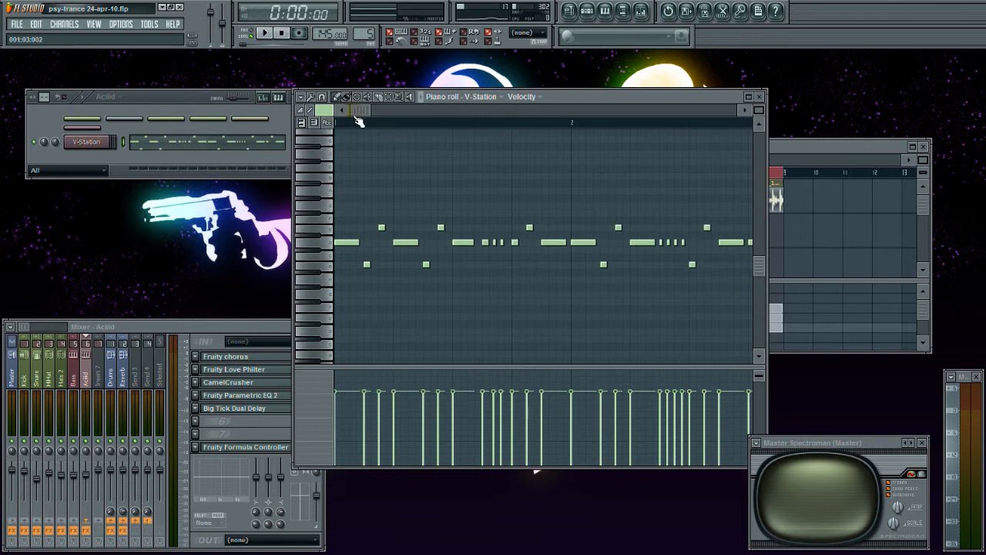
# Move all the higher and lower V-Station notes onto the main note row so the riff uses one pitch.
pyautogui.moveTo(353, 111); pyautogui.dragTo(311, 133)
pyautogui.click(320, 224)
pyautogui.moveTo(320, 224); pyautogui.dragTo(320, 228)
pyautogui.click(337, 97)
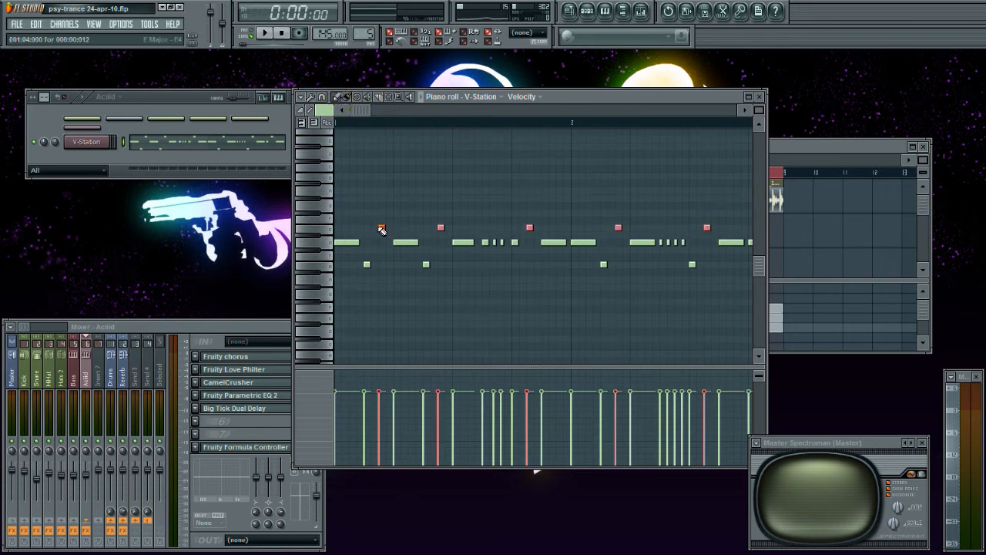
pyautogui.moveTo(382, 230); pyautogui.dragTo(382, 244)
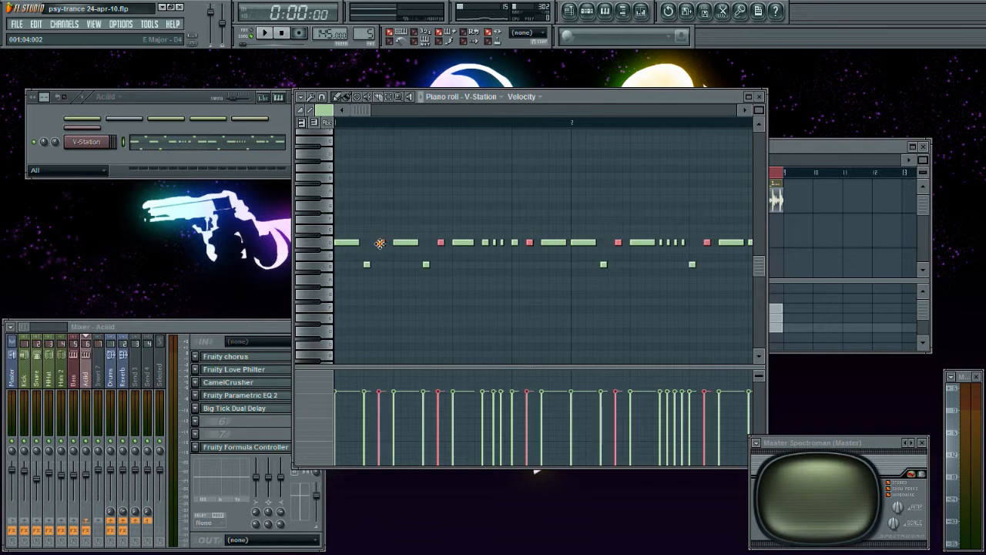
pyautogui.click(322, 265)
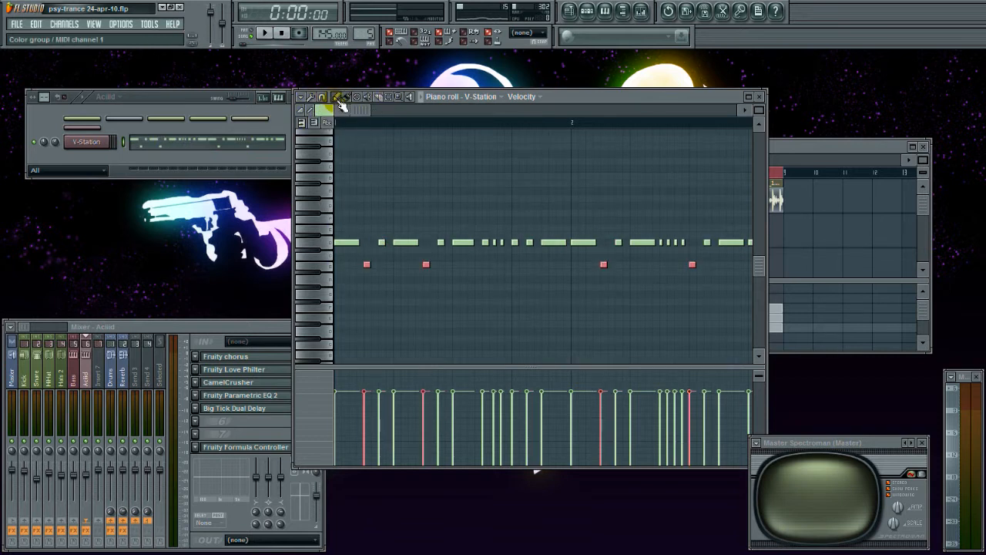
pyautogui.moveTo(364, 253); pyautogui.dragTo(364, 230)
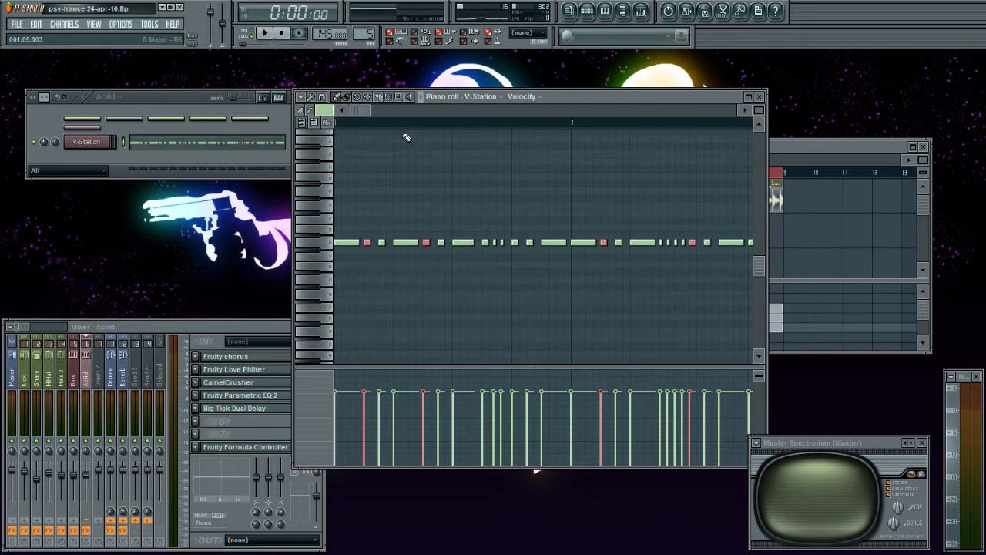
# Preview the single-pitch pattern, stop it, and disable the Aciiid mixer effects from Fruity chorus through Big Tick Dual Delay.
pyautogui.click(264, 35)
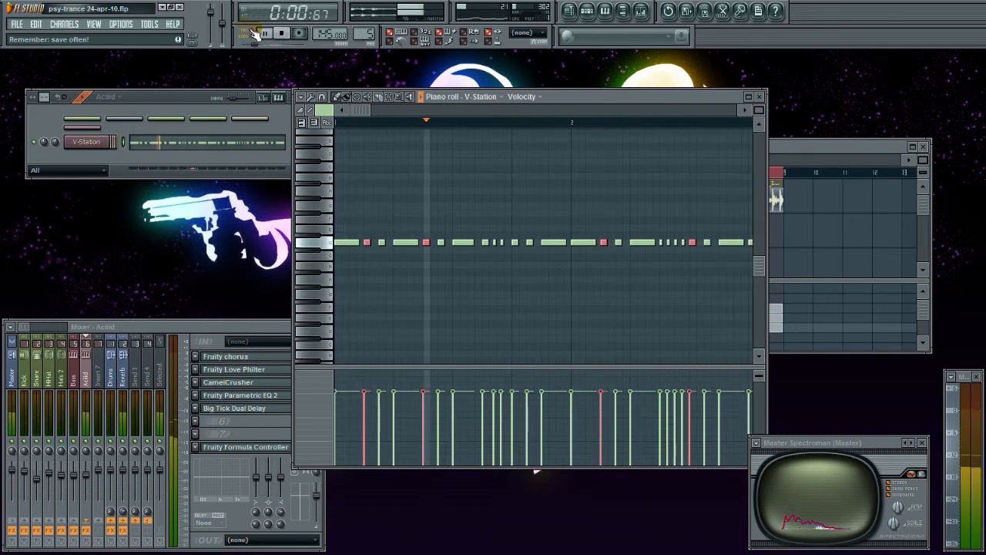
pyautogui.click(282, 33)
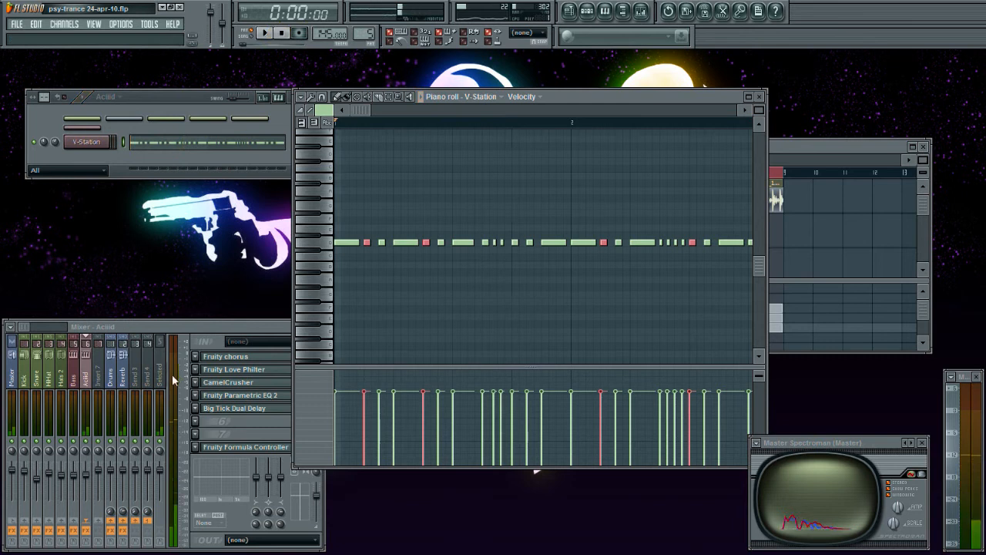
pyautogui.click(230, 327)
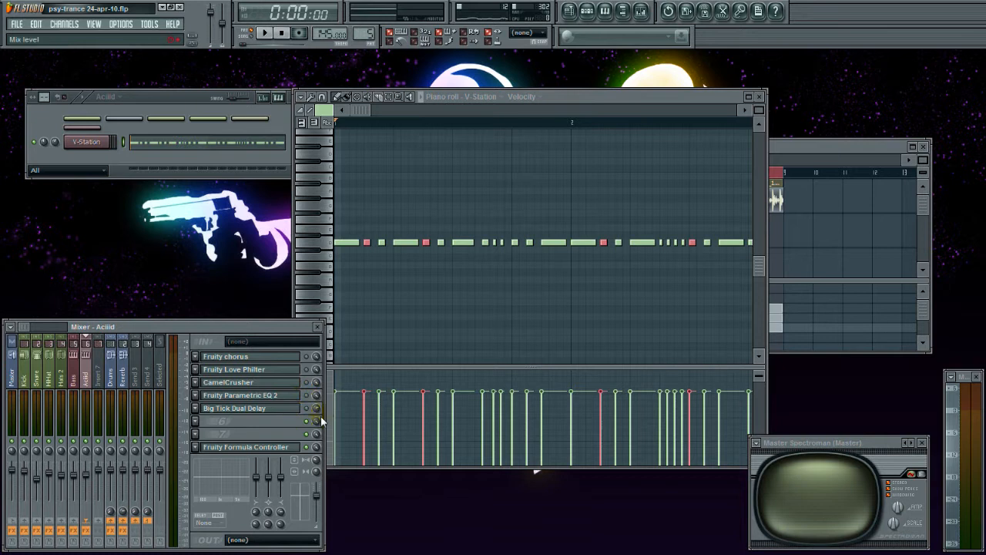
# Open the V-Station synth and reposition its window over the piano roll.
pyautogui.click(87, 144)
pyautogui.click(349, 146)
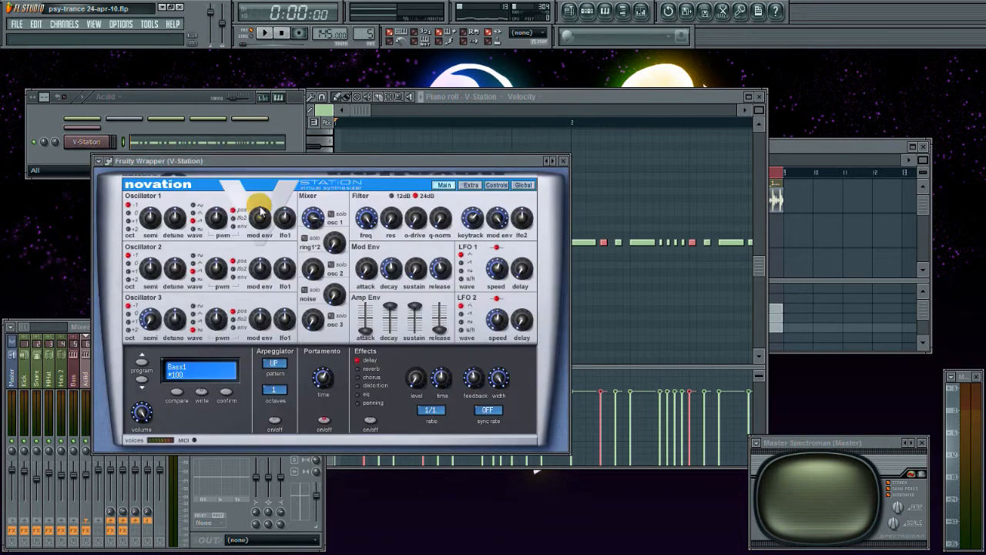
pyautogui.moveTo(310, 170); pyautogui.dragTo(365, 186)
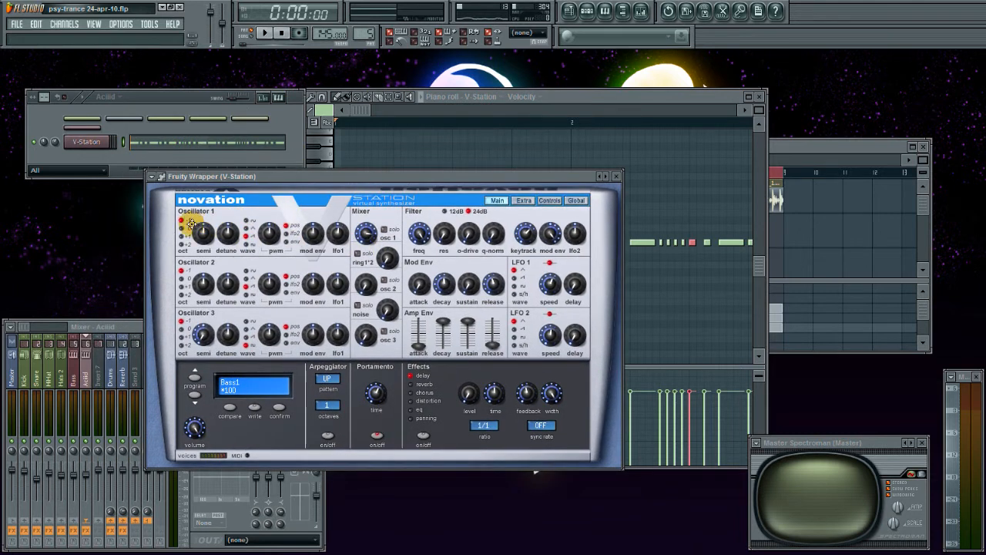
# Turn the oscillator 2 and 3 levels fully down and set oscillator 1 to 0 semitones and -1 octave.
pyautogui.moveTo(369, 282); pyautogui.dragTo(367, 285)
pyautogui.moveTo(373, 338); pyautogui.dragTo(371, 335)
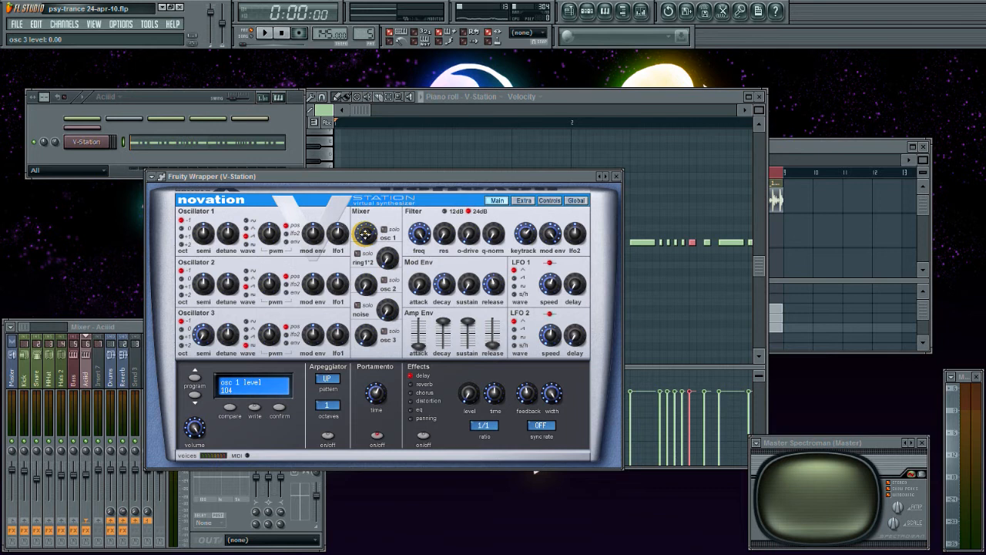
pyautogui.click(198, 228)
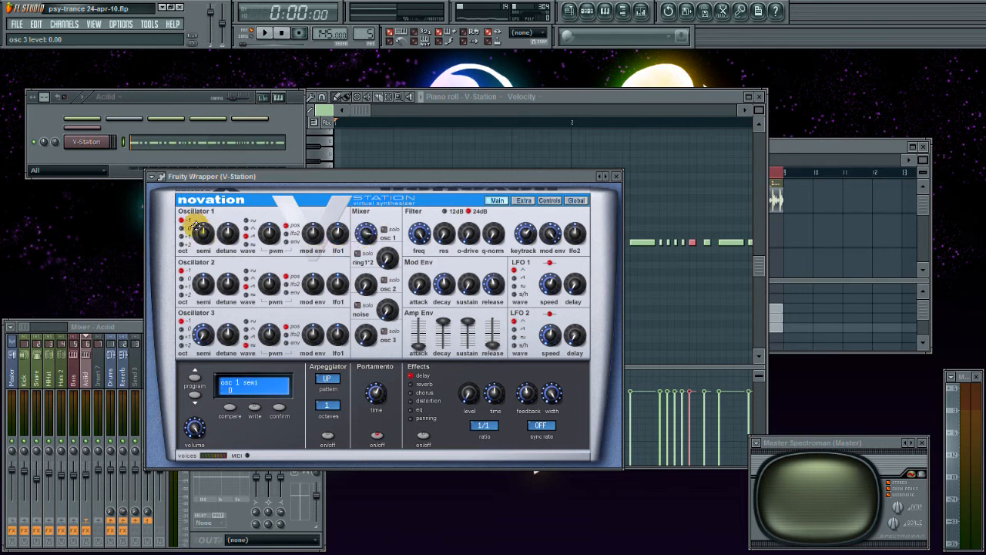
pyautogui.click(183, 224)
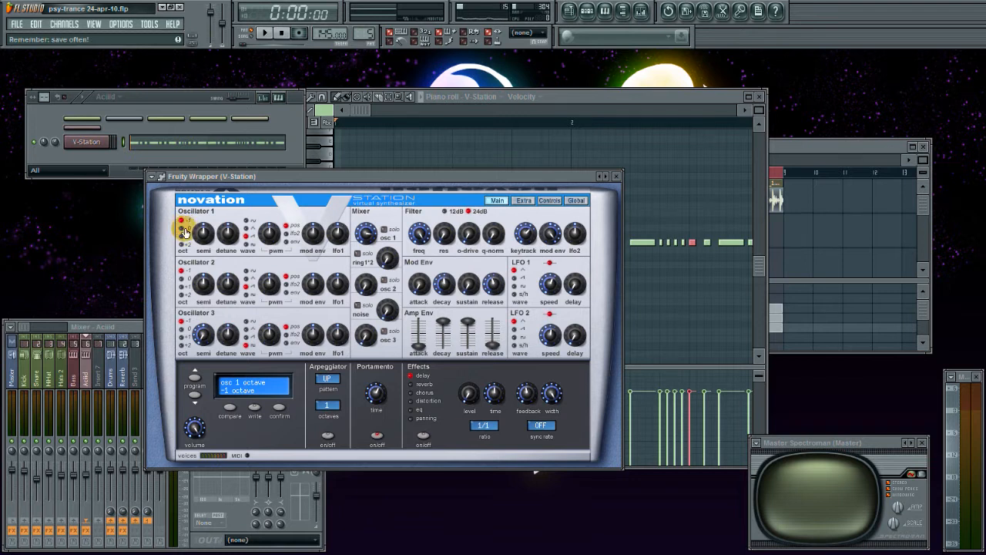
# Set the oscillator 1 waveform to sawtooth and the filter frequency to 127.
pyautogui.moveTo(331, 177); pyautogui.dragTo(309, 187)
pyautogui.click(234, 246)
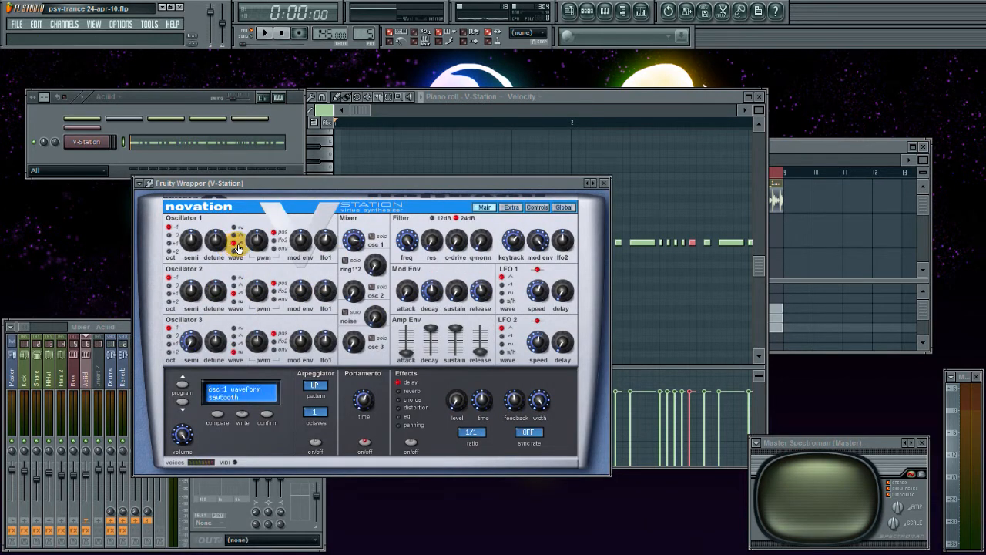
pyautogui.click(234, 246)
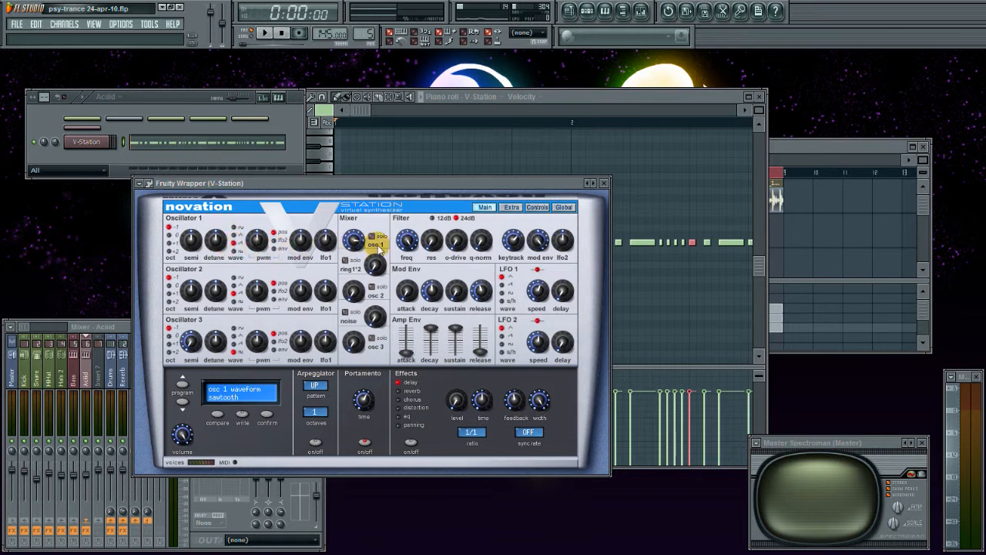
pyautogui.click(405, 244)
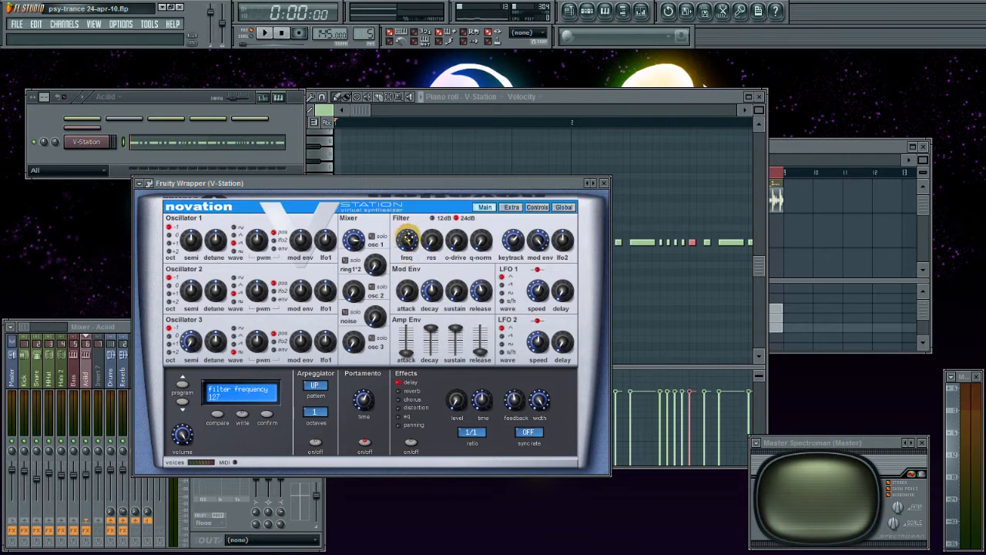
# Set the mod envelope decay to 61 and switch portamento off.
pyautogui.click(429, 291)
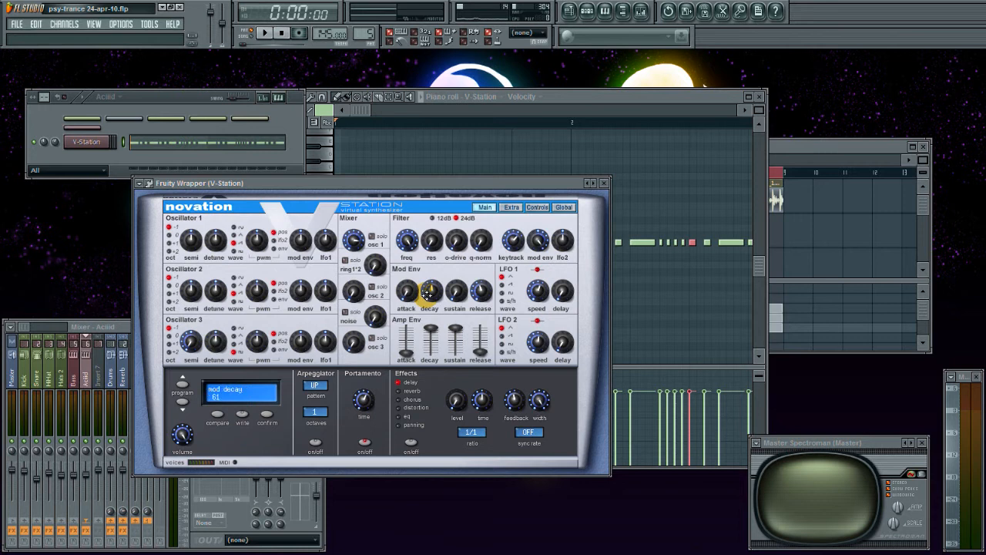
pyautogui.click(365, 444)
pyautogui.click(365, 444)
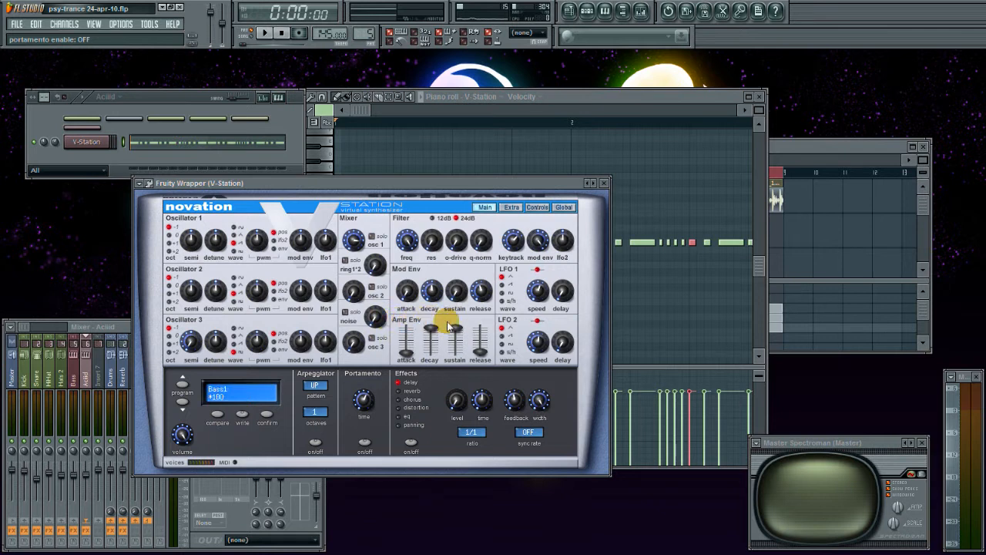
# Adjust the amp envelope release, trying 22, and adjust the mod envelope with its sustain at 0.
pyautogui.click(406, 353)
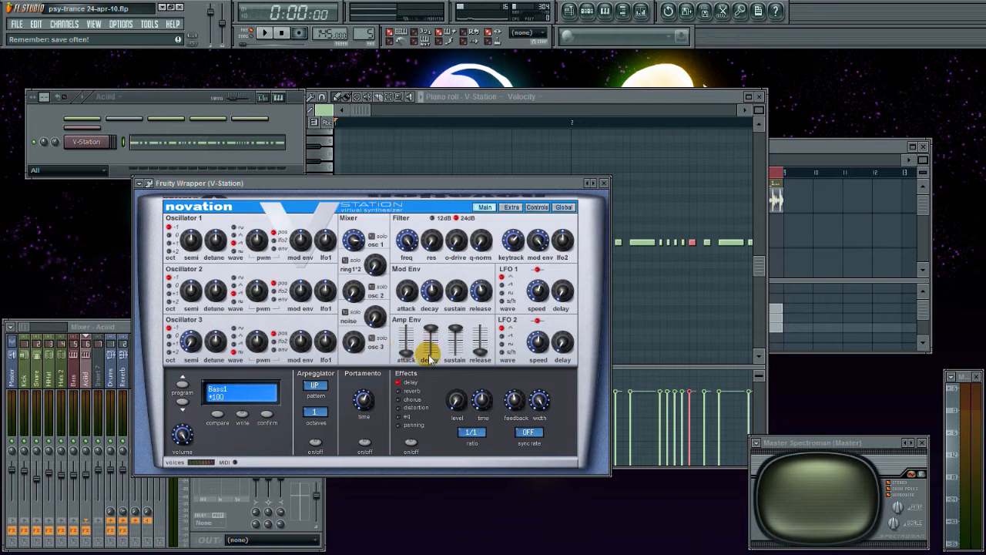
pyautogui.click(480, 352)
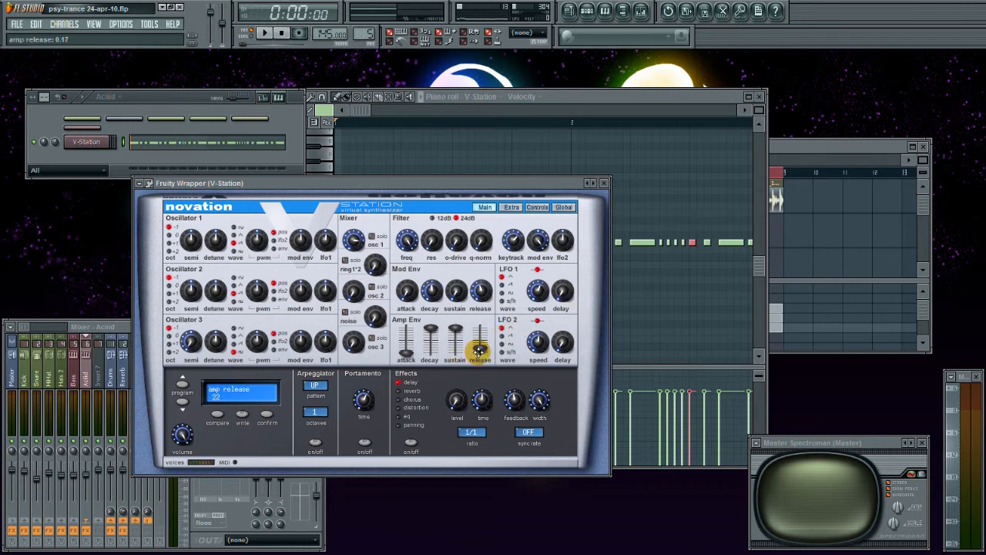
pyautogui.click(478, 351)
pyautogui.moveTo(478, 351); pyautogui.dragTo(479, 347)
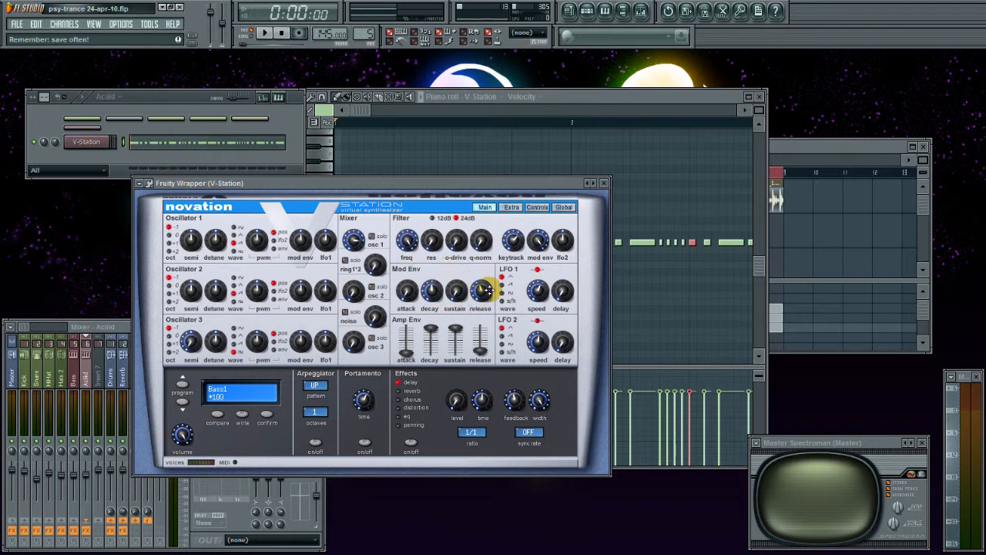
pyautogui.moveTo(429, 299); pyautogui.dragTo(432, 290)
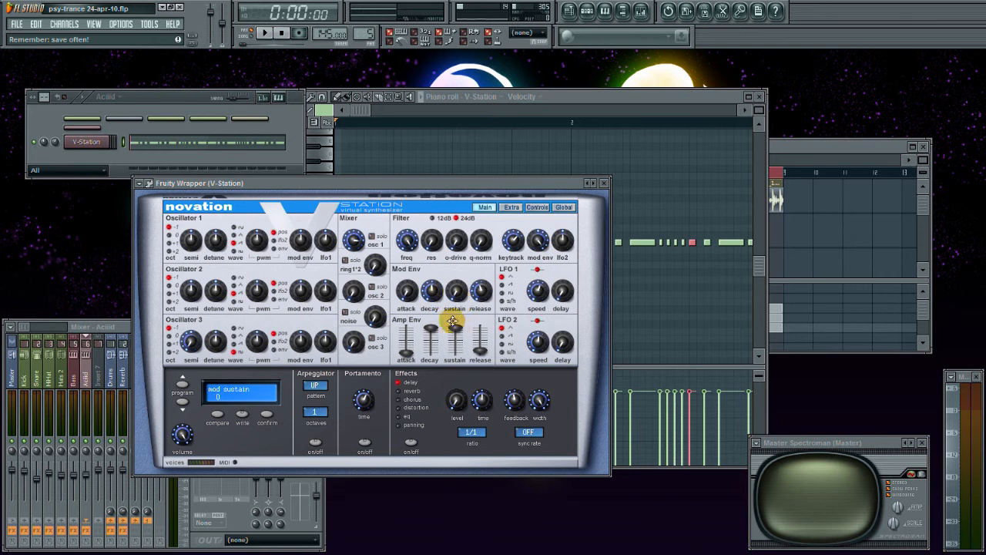
# Adjust the oscillator pre-glide in the V-Station's extra settings, trying -12, and preview the pattern.
pyautogui.click(512, 207)
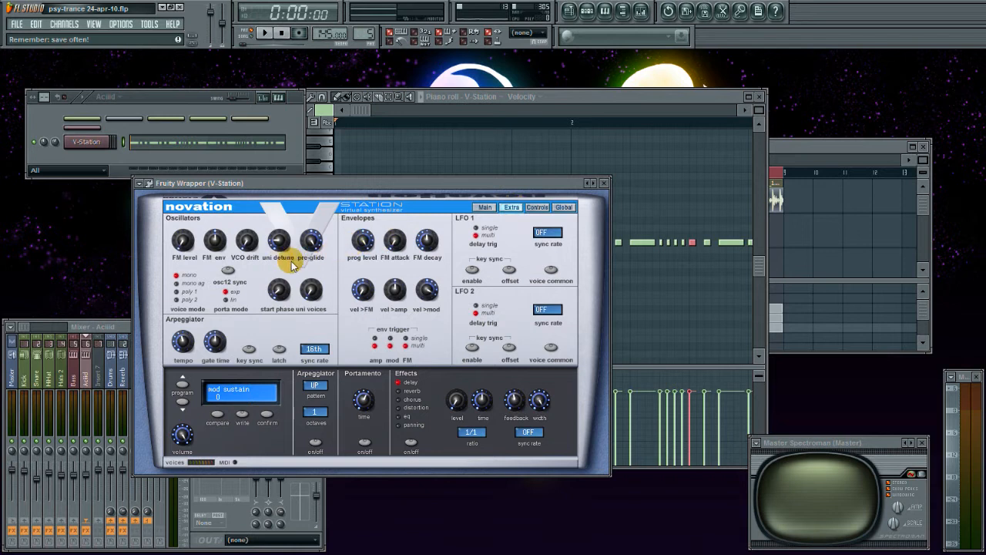
pyautogui.moveTo(314, 238); pyautogui.dragTo(350, 284)
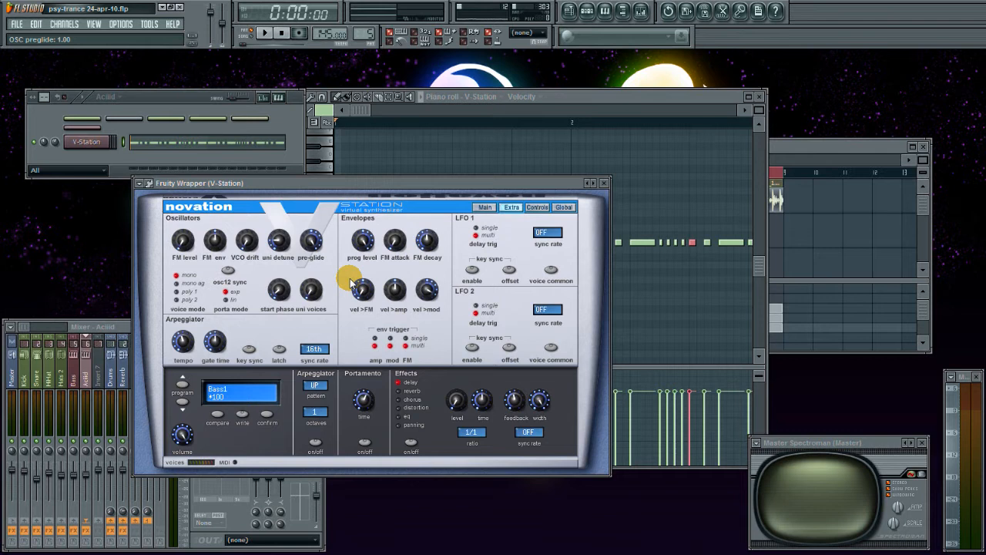
pyautogui.click(313, 241)
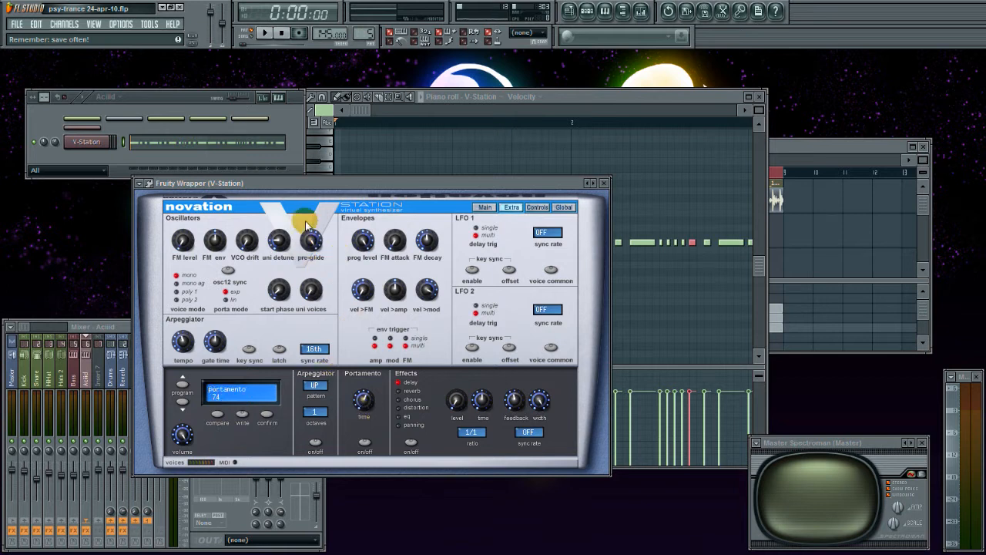
pyautogui.click(265, 34)
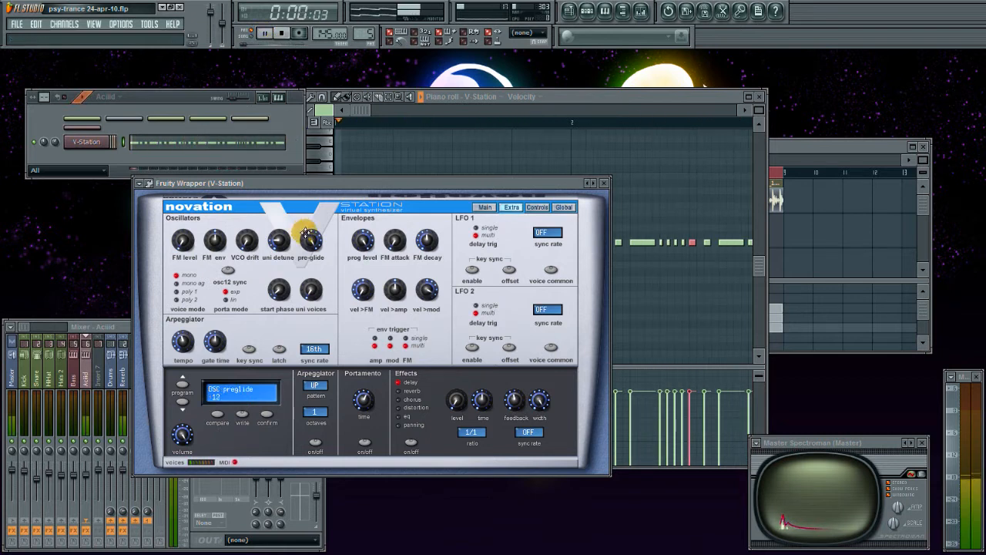
pyautogui.press('space')
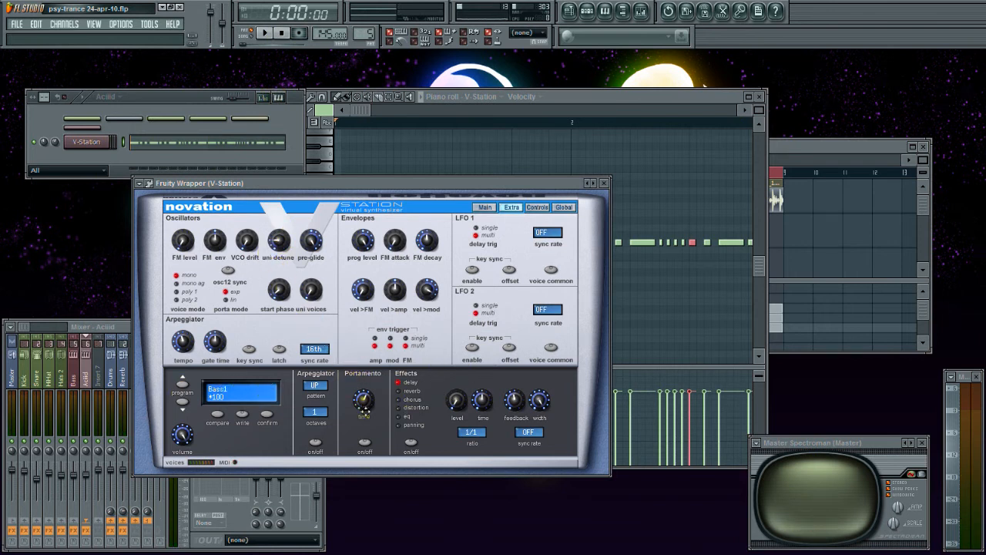
# Switch portamento on and raise its time from zero to 80 while the pattern plays.
pyautogui.click(363, 445)
pyautogui.moveTo(362, 396)
pyautogui.mouseDown()
pyautogui.moveTo(366, 420)
pyautogui.moveTo(365, 406)
pyautogui.mouseUp()
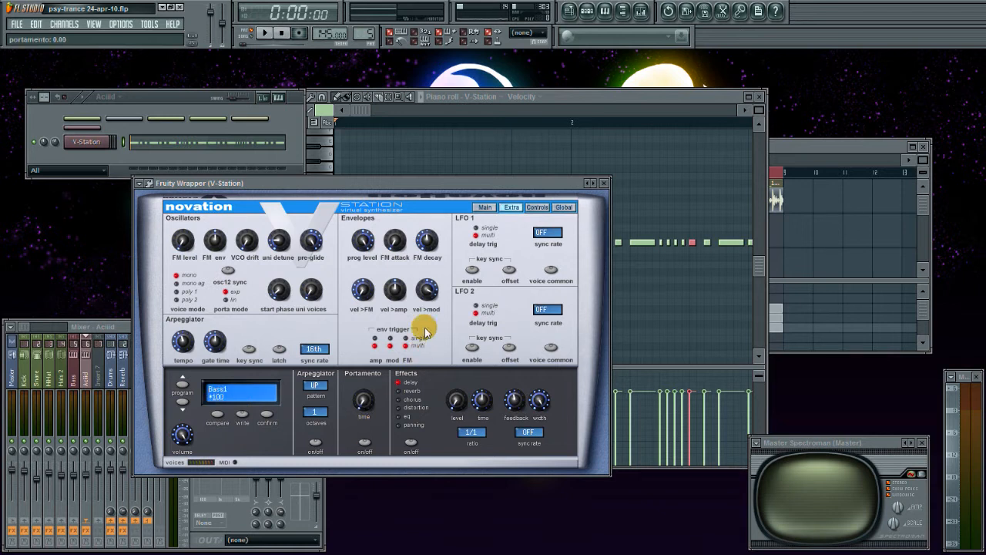
pyautogui.click(365, 443)
pyautogui.click(265, 34)
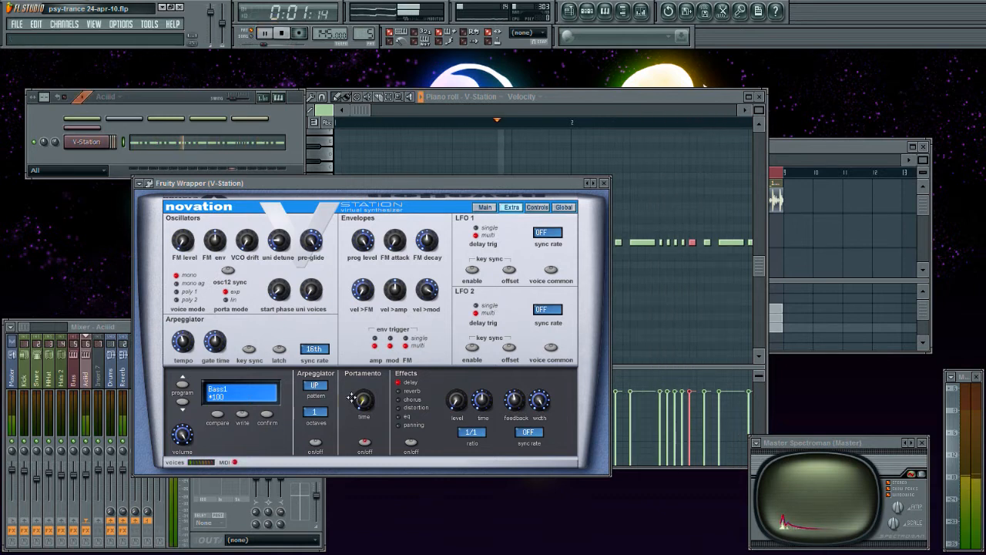
pyautogui.moveTo(361, 400); pyautogui.dragTo(361, 400)
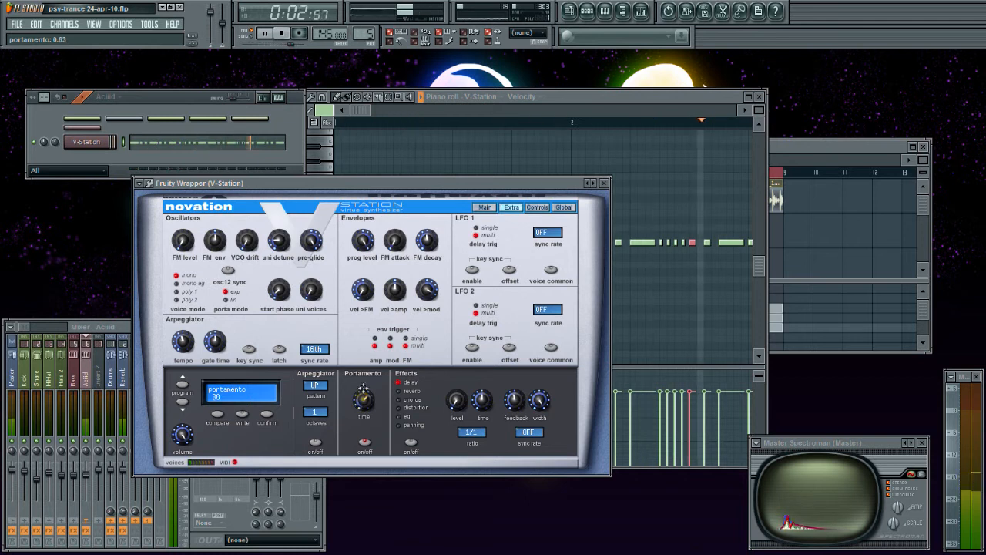
# Stop playback and rearrange the piano roll and V-Station windows so the notes are visible beside the synth.
pyautogui.moveTo(626, 96); pyautogui.dragTo(815, 69)
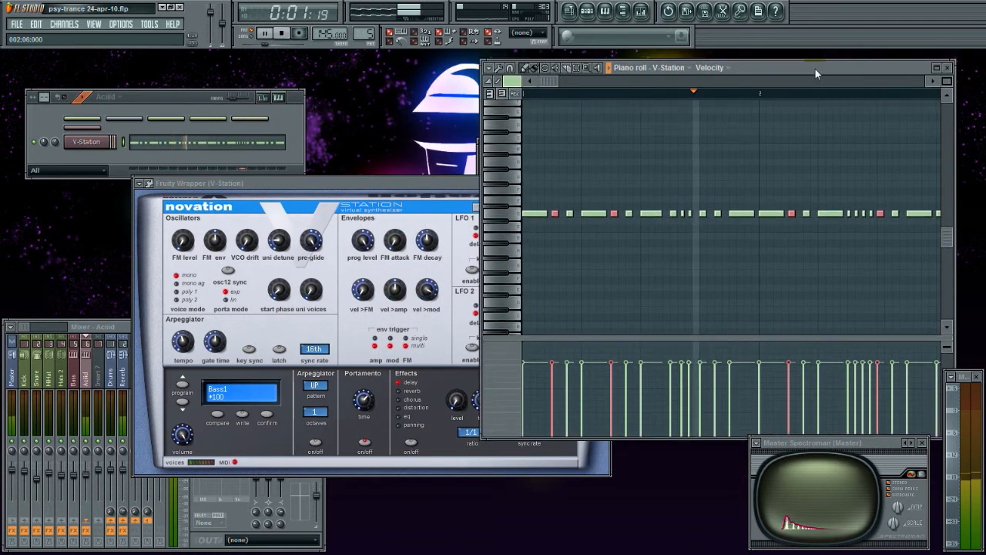
pyautogui.click(406, 197)
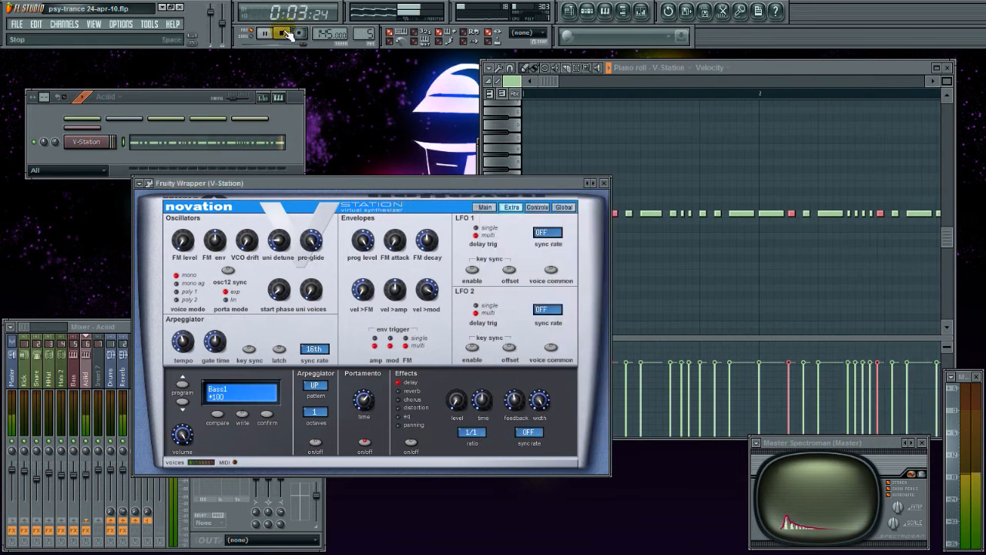
pyautogui.click(281, 33)
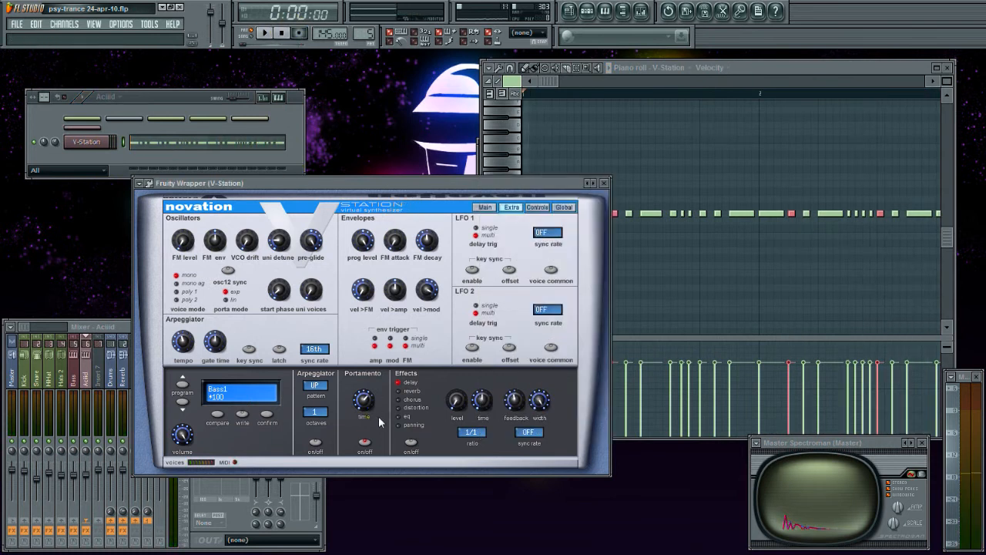
pyautogui.moveTo(371, 181); pyautogui.dragTo(281, 185)
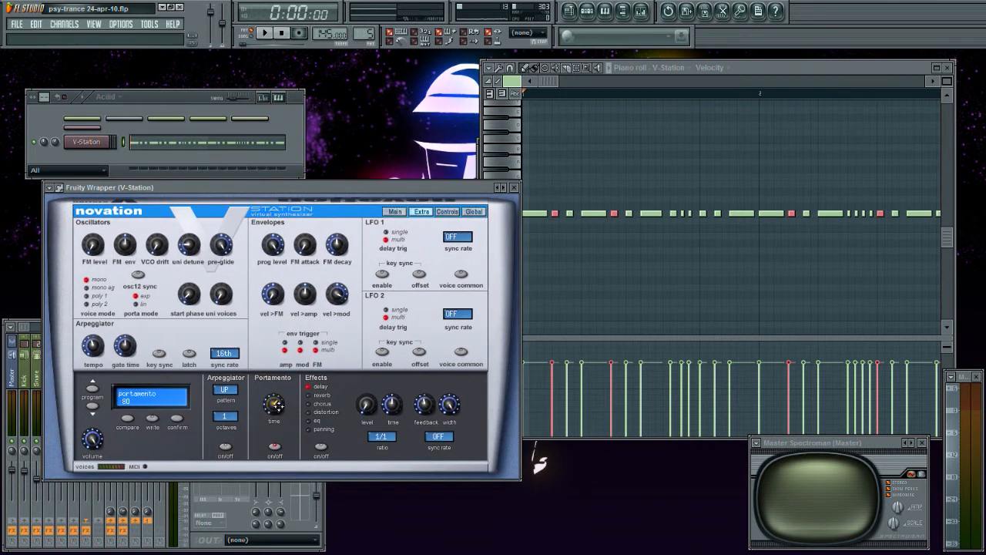
# Return to the synth's main settings and raise the filter overdrive to 85 while the pattern plays.
pyautogui.click(395, 212)
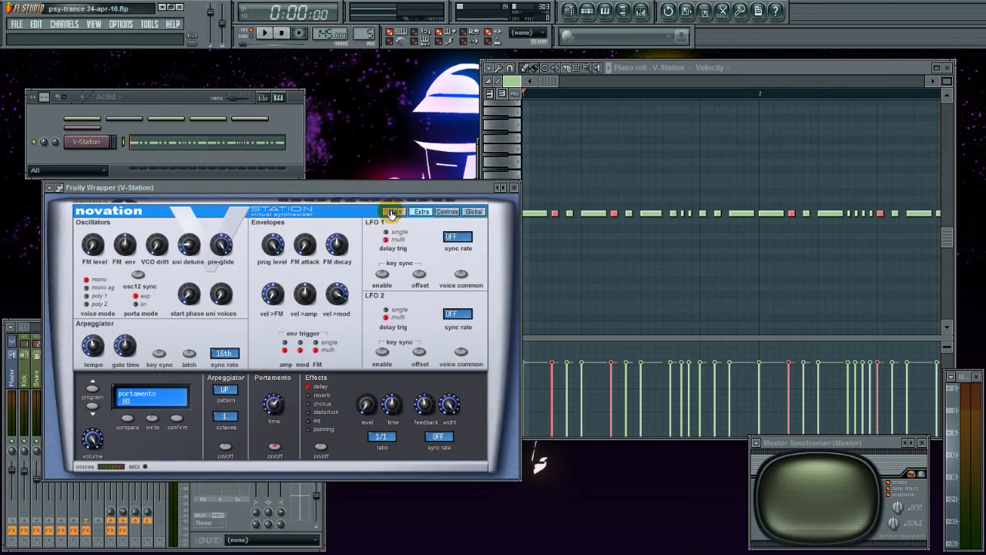
pyautogui.click(390, 213)
pyautogui.click(365, 245)
pyautogui.click(342, 222)
pyautogui.press('space')
pyautogui.moveTo(368, 245); pyautogui.dragTo(368, 247)
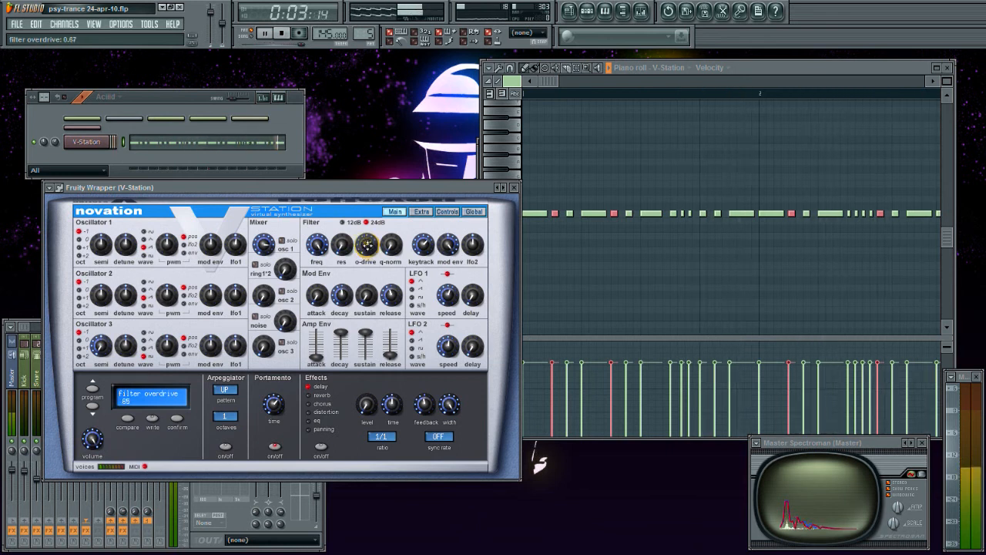
# Set the filter Q-normalise to 0, adjust the resonance to 1, and stop playback.
pyautogui.click(391, 244)
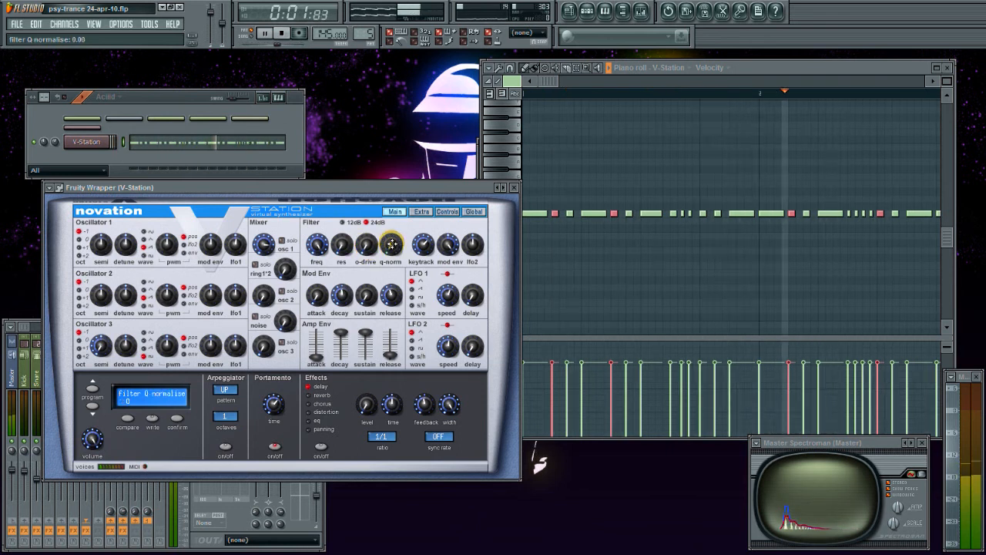
pyautogui.click(337, 246)
pyautogui.moveTo(335, 249); pyautogui.dragTo(335, 249)
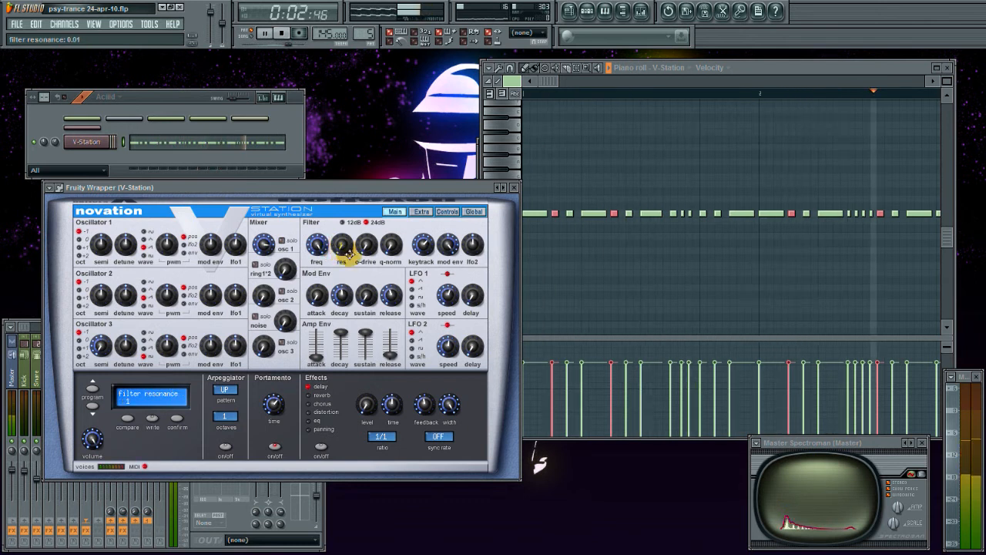
pyautogui.press('space')
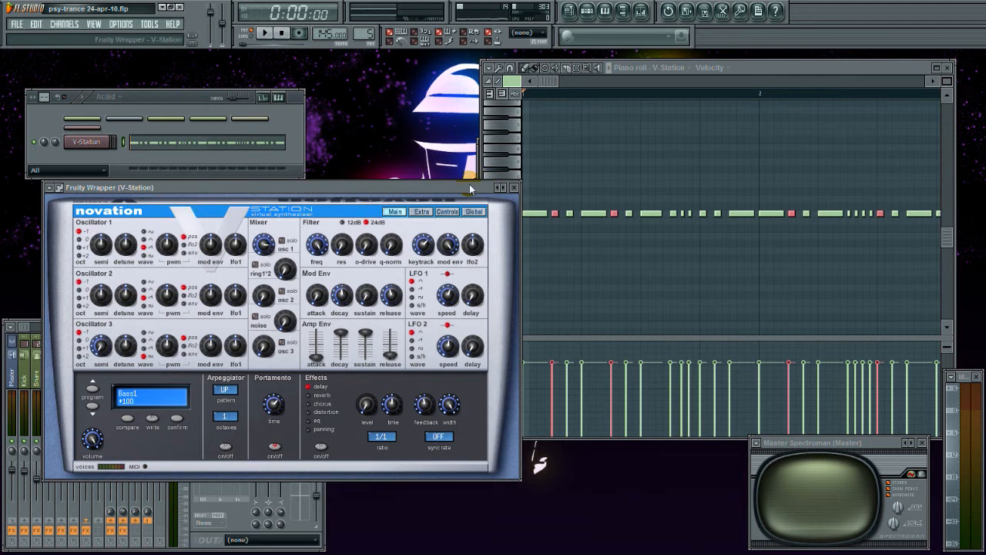
# Close the V-Station window and widen the mixer by its edge.
pyautogui.moveTo(469, 184); pyautogui.dragTo(501, 183)
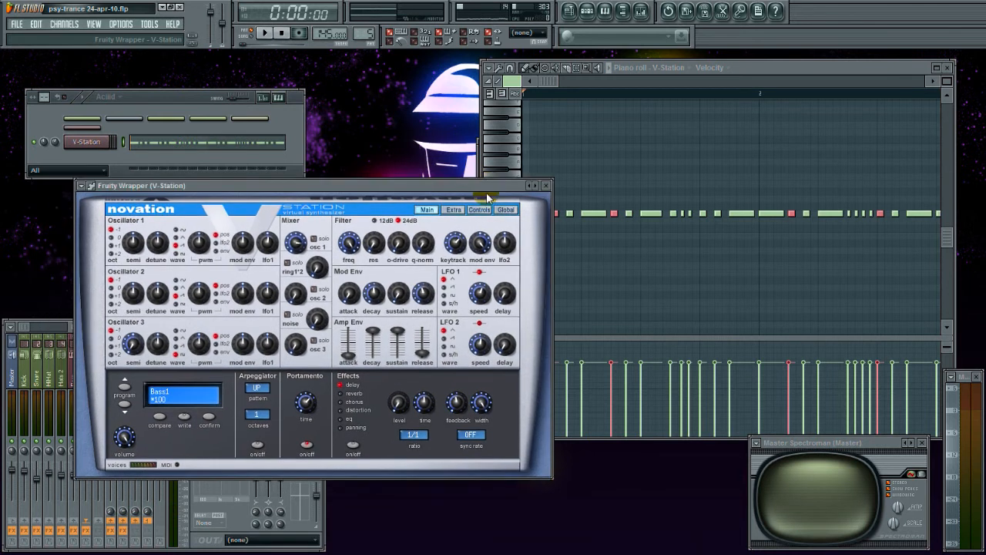
pyautogui.click(545, 185)
pyautogui.click(241, 324)
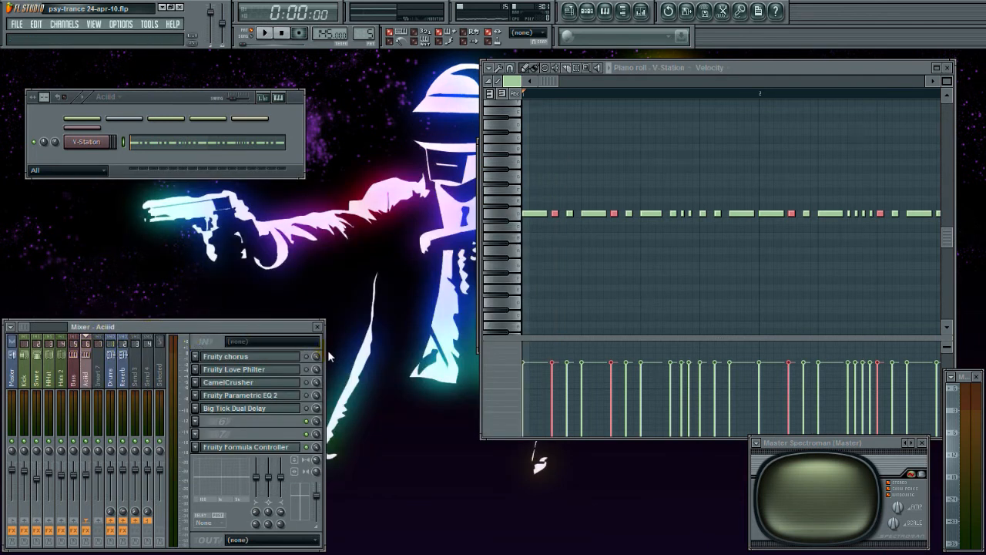
pyautogui.moveTo(325, 355); pyautogui.dragTo(336, 354)
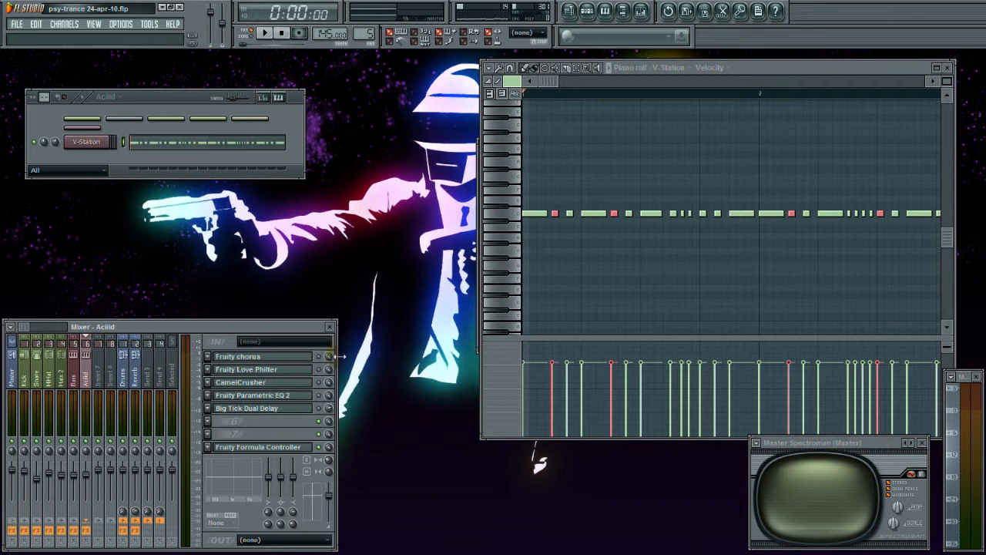
# Open the Fruity chorus effect on the Aciiid track, examine its preset list, and move its window clear of the mixer.
pyautogui.click(277, 357)
pyautogui.moveTo(346, 283); pyautogui.dragTo(367, 253)
pyautogui.click(464, 255)
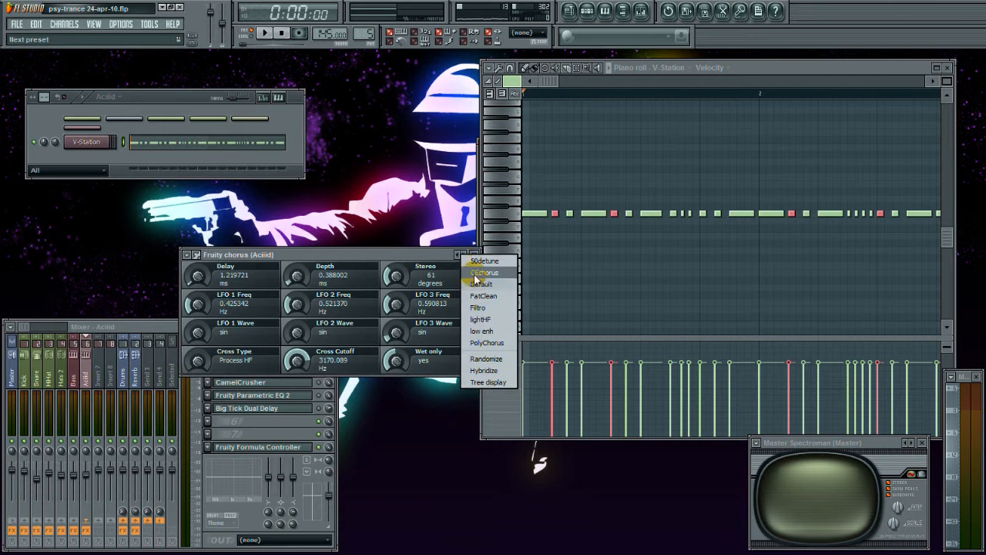
pyautogui.click(426, 255)
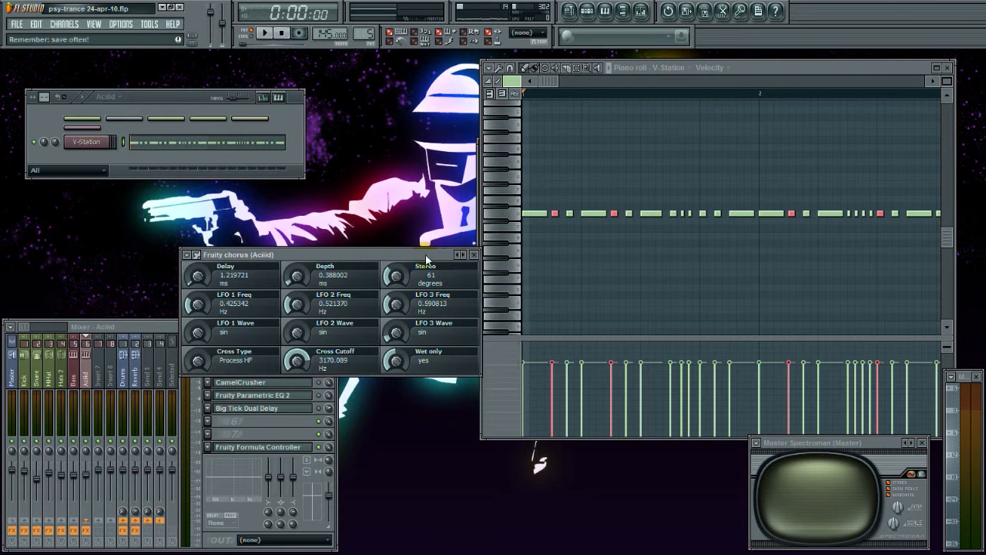
pyautogui.moveTo(421, 261); pyautogui.dragTo(487, 188)
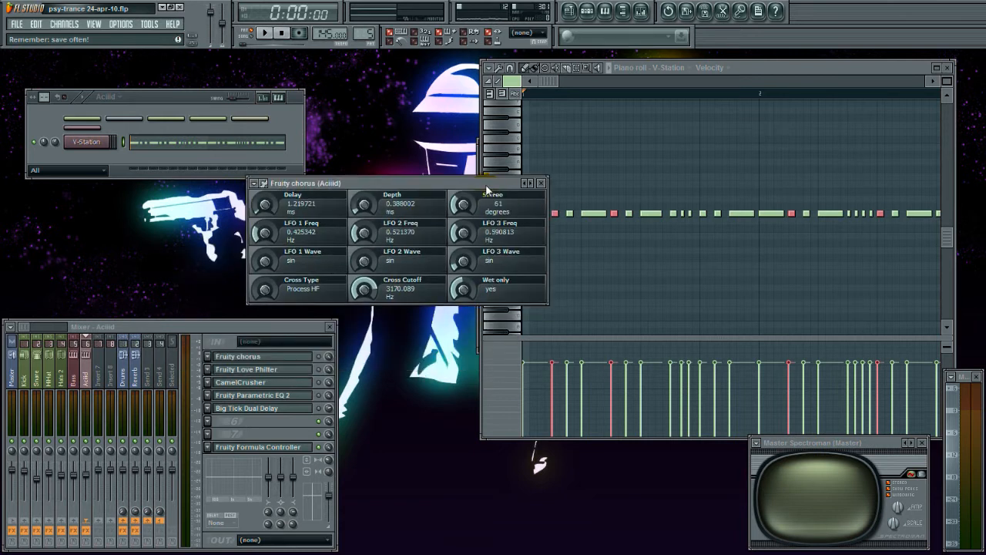
# Close the chorus window, enable Fruity chorus, and preview the pattern with the effect.
pyautogui.click(541, 184)
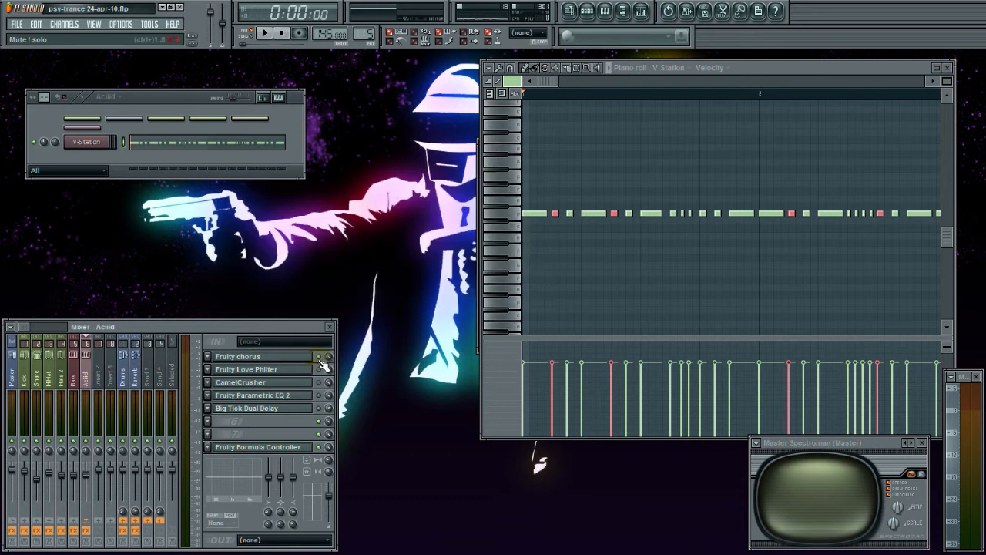
pyautogui.click(264, 33)
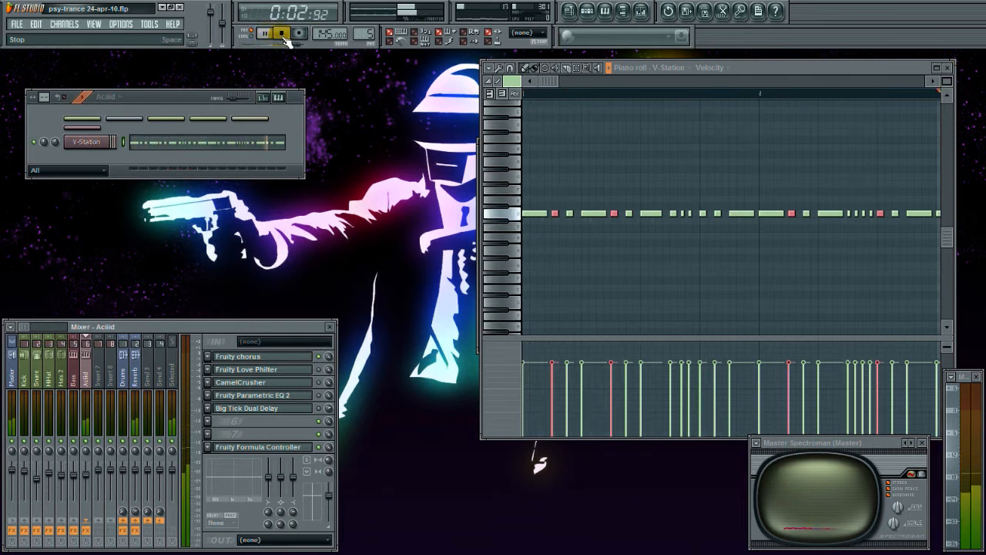
pyautogui.click(283, 35)
# Reopen the Fruity chorus to review its settings and CEchorus preset, and close it without changing the preset.
pyautogui.click(293, 357)
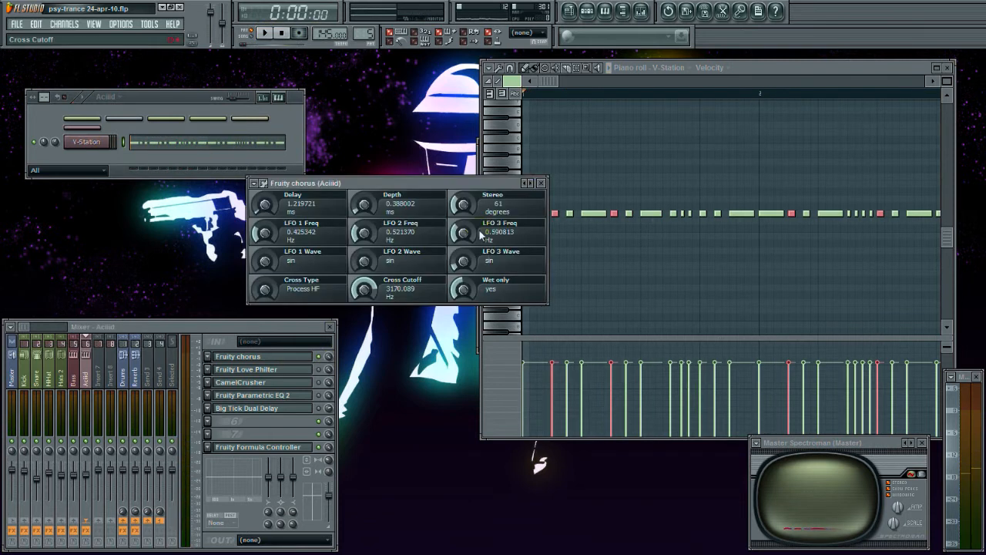
pyautogui.rightClick(526, 184)
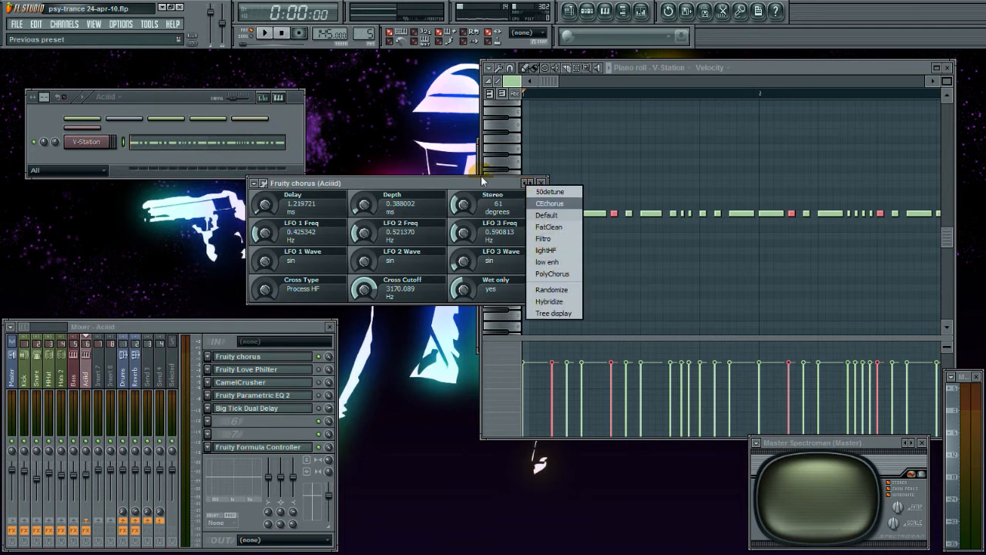
pyautogui.click(504, 188)
pyautogui.click(541, 183)
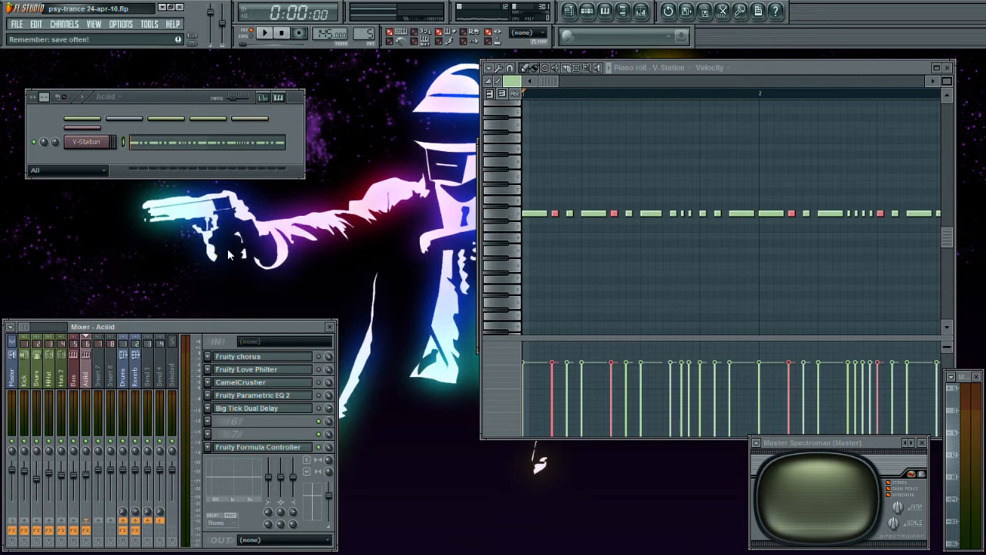
# Open Fruity Love Philter on the Aciiid track, examine filter units 1 and 2, and move its window clear of the mixer.
pyautogui.click(291, 372)
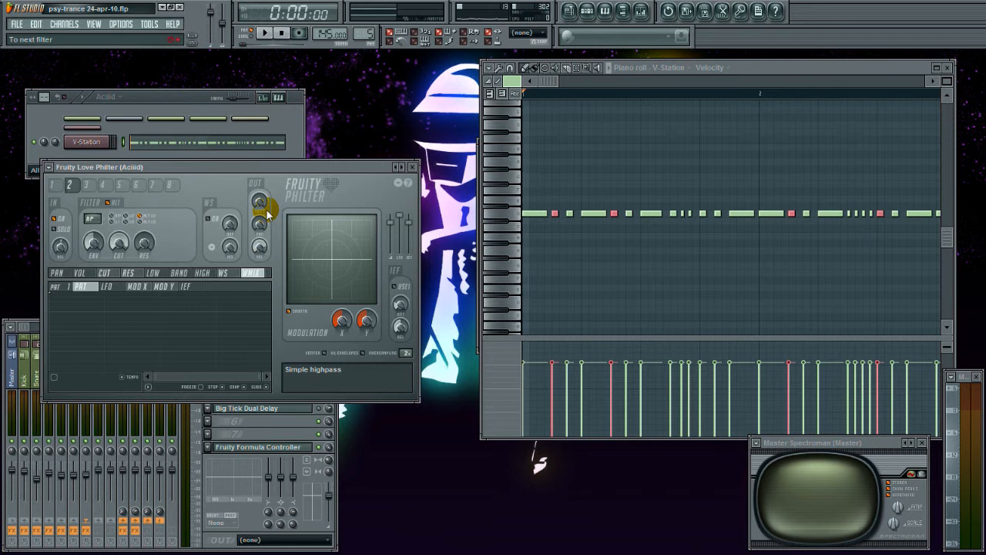
pyautogui.click(53, 185)
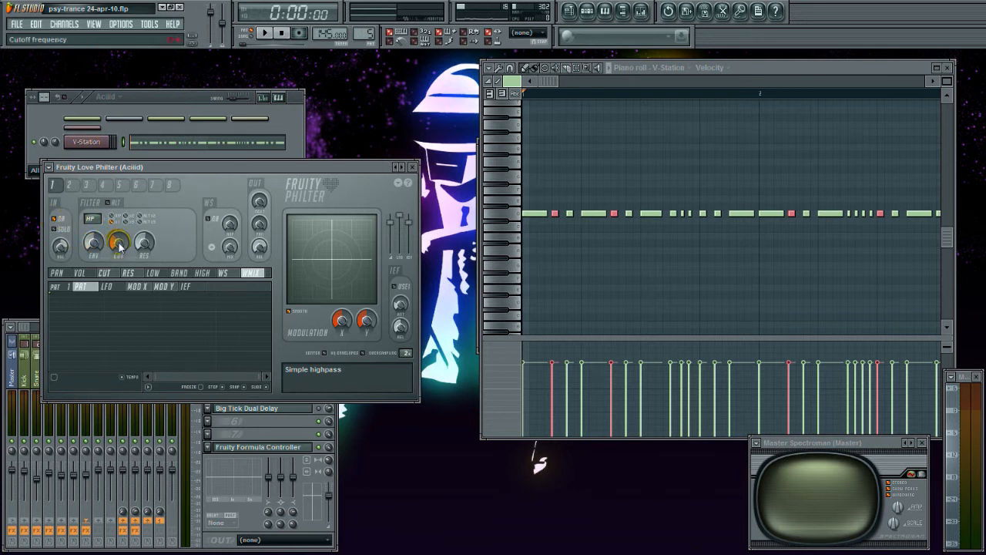
pyautogui.click(69, 184)
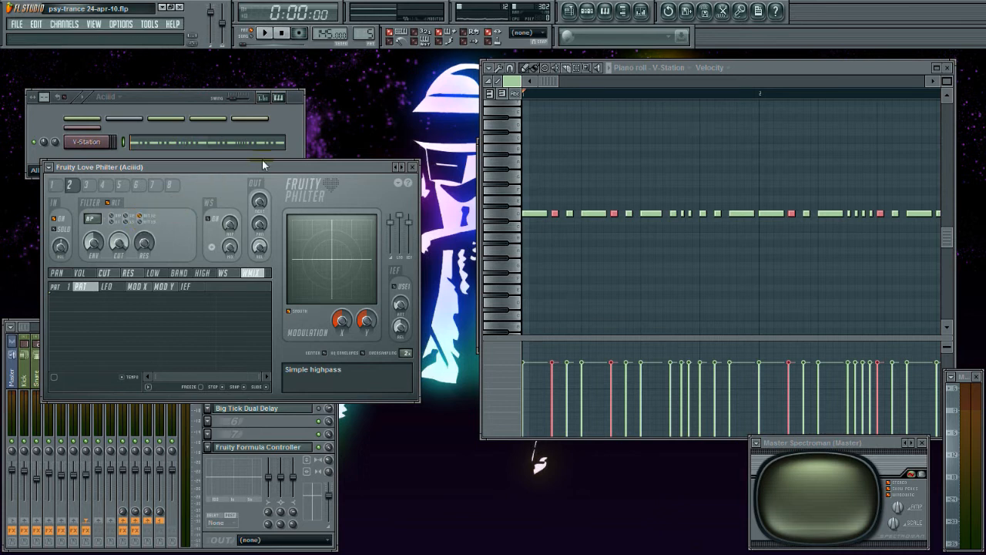
pyautogui.moveTo(262, 172); pyautogui.dragTo(573, 166)
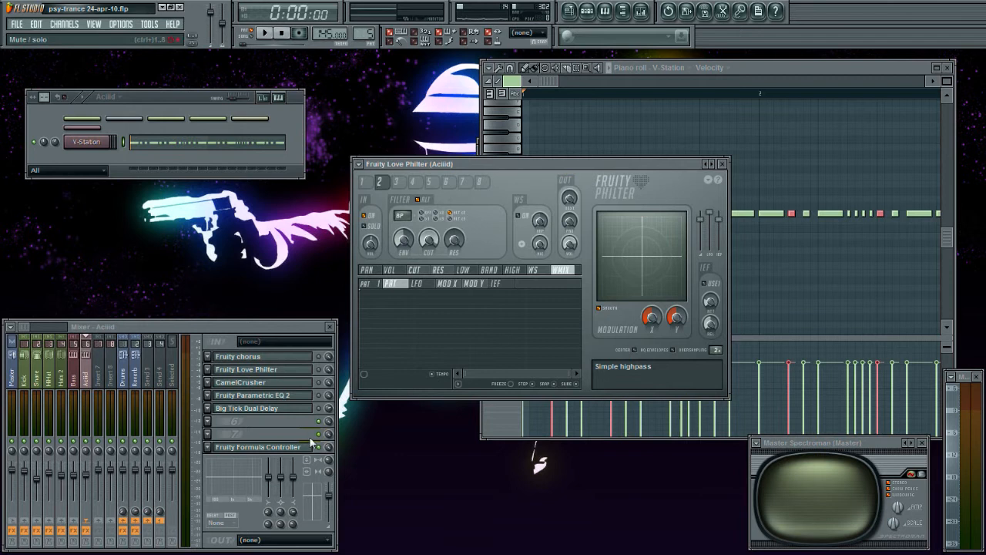
# Open the Fruity Formula Controller, preview its output during playback, and load its Advanced LFO 2 preset.
pyautogui.click(286, 450)
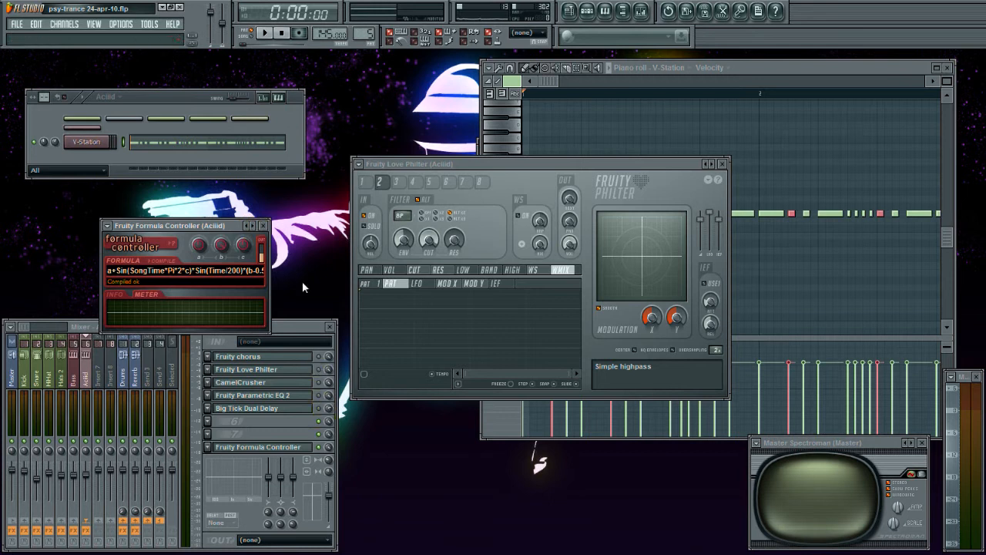
pyautogui.press('space')
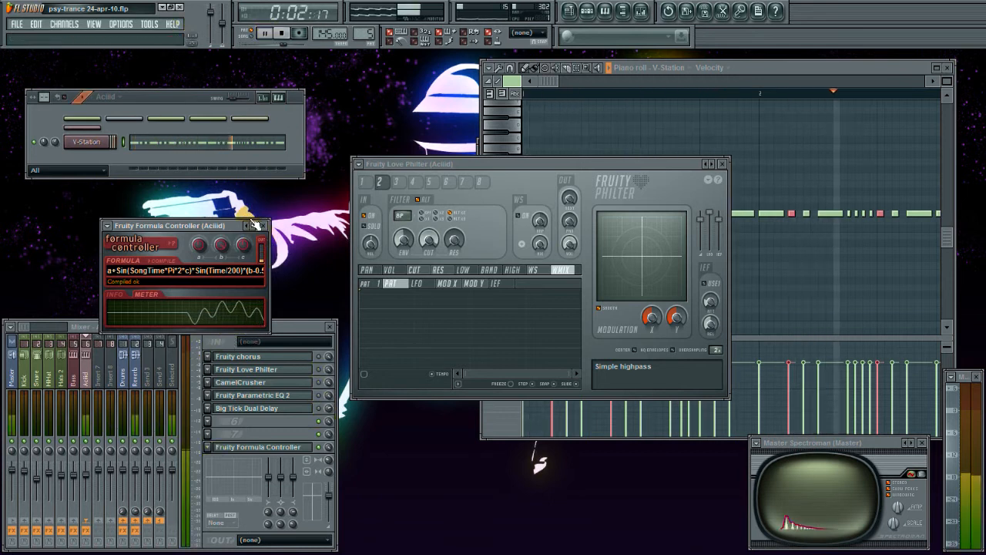
pyautogui.press('space')
pyautogui.rightClick(248, 226)
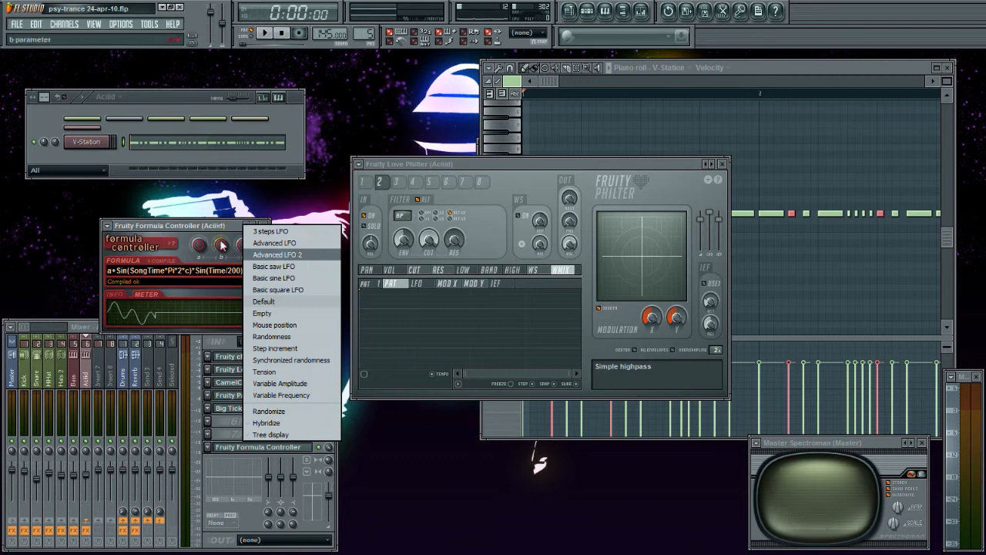
pyautogui.click(311, 253)
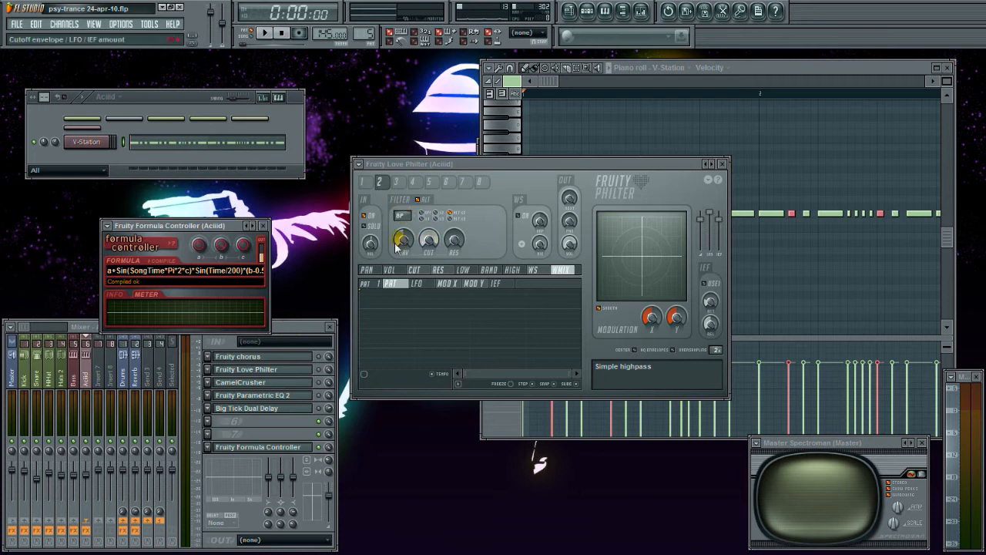
# Toggle Fruity Love Philter on the Aciiid track, preview the pattern, and bring up filter unit 1 during playback.
pyautogui.click(319, 370)
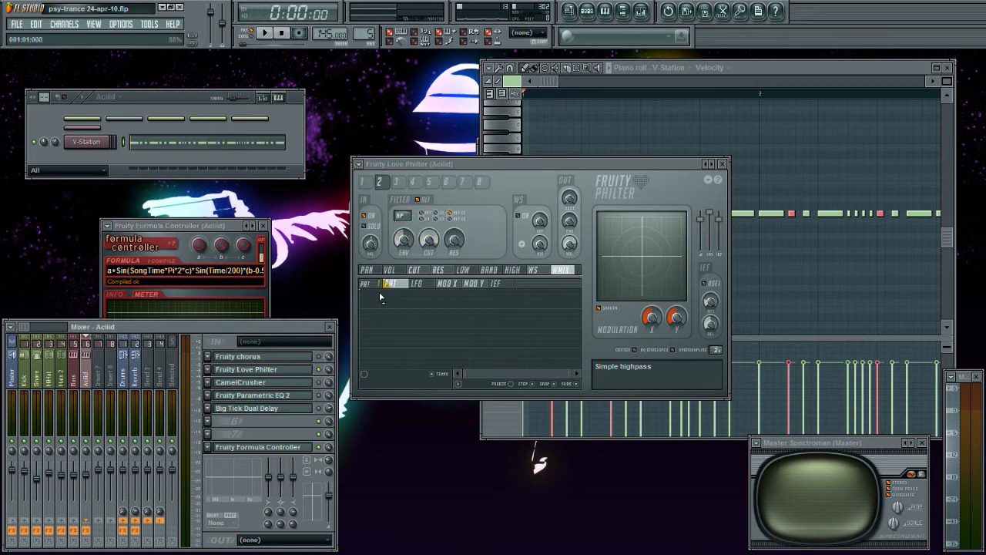
pyautogui.click(319, 369)
pyautogui.click(263, 33)
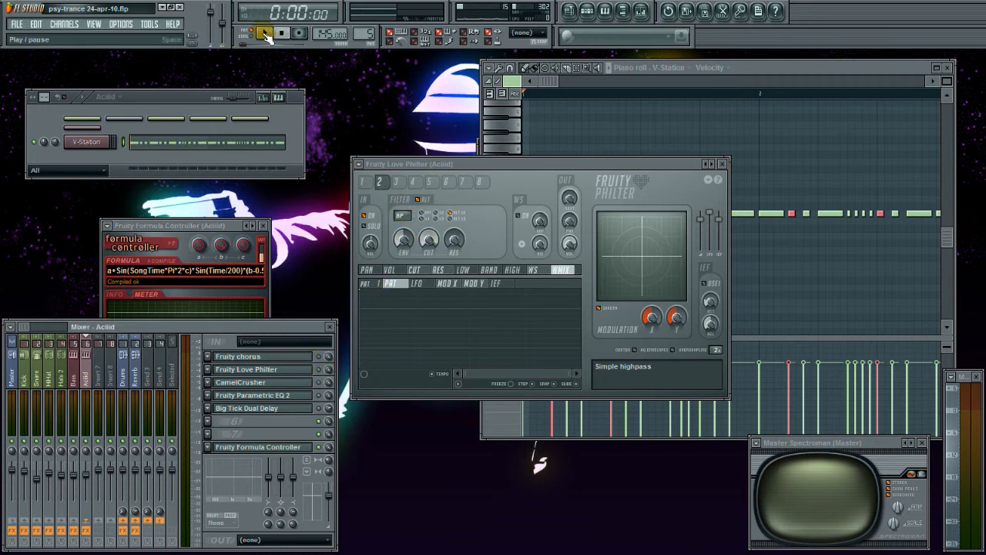
pyautogui.click(370, 182)
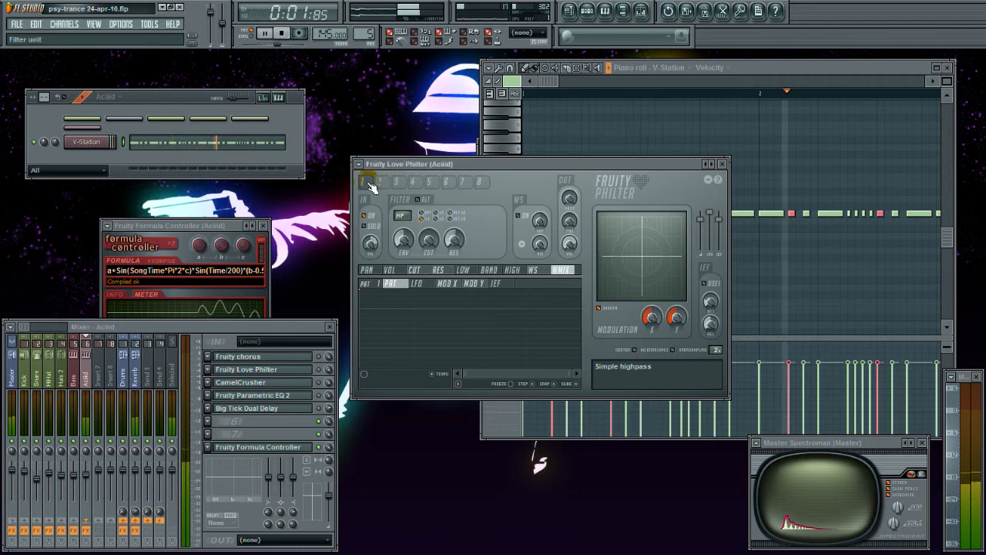
pyautogui.click(282, 33)
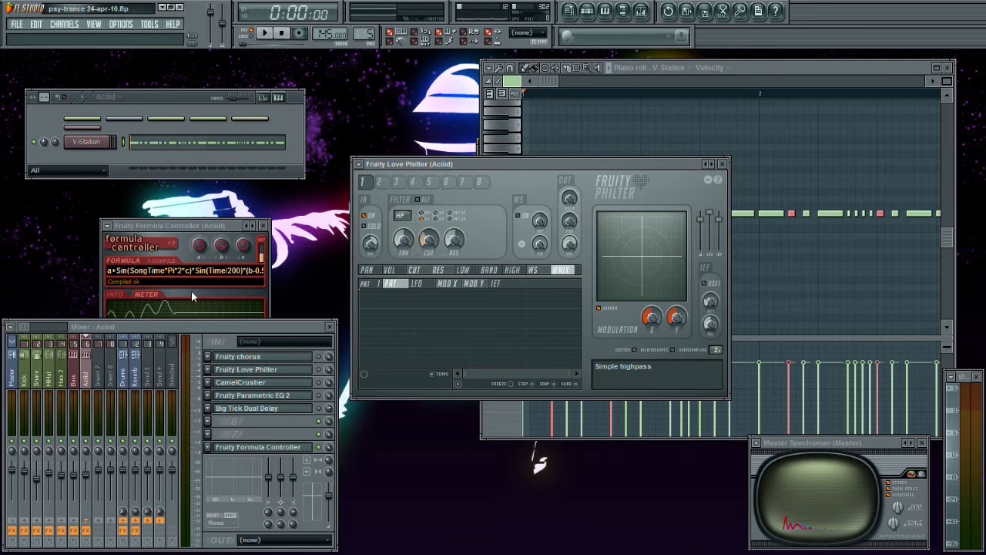
# Move the Formula Controller clear of the mixer, then review and accept the controller link and mapping formula of filter unit 1's cutoff.
pyautogui.moveTo(209, 225); pyautogui.dragTo(211, 192)
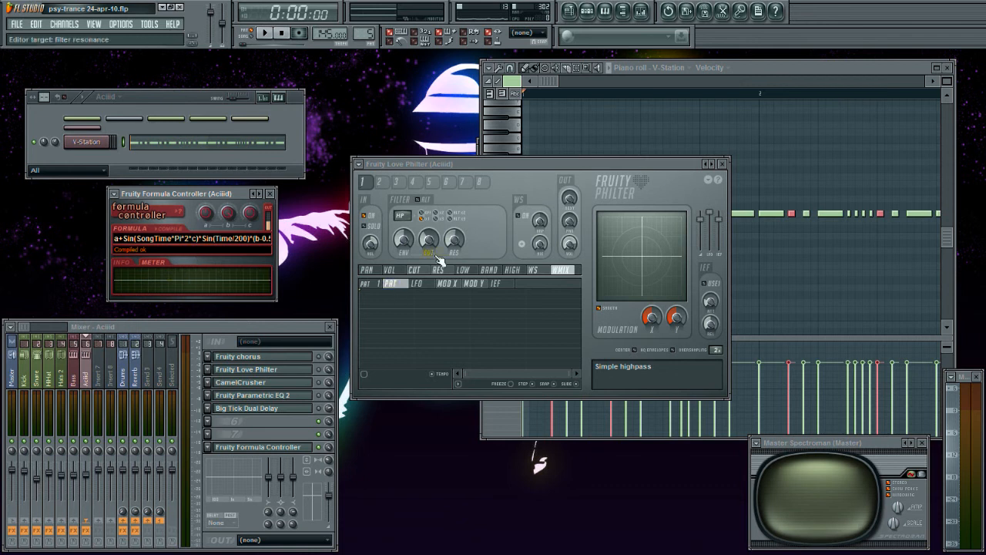
pyautogui.rightClick(425, 235)
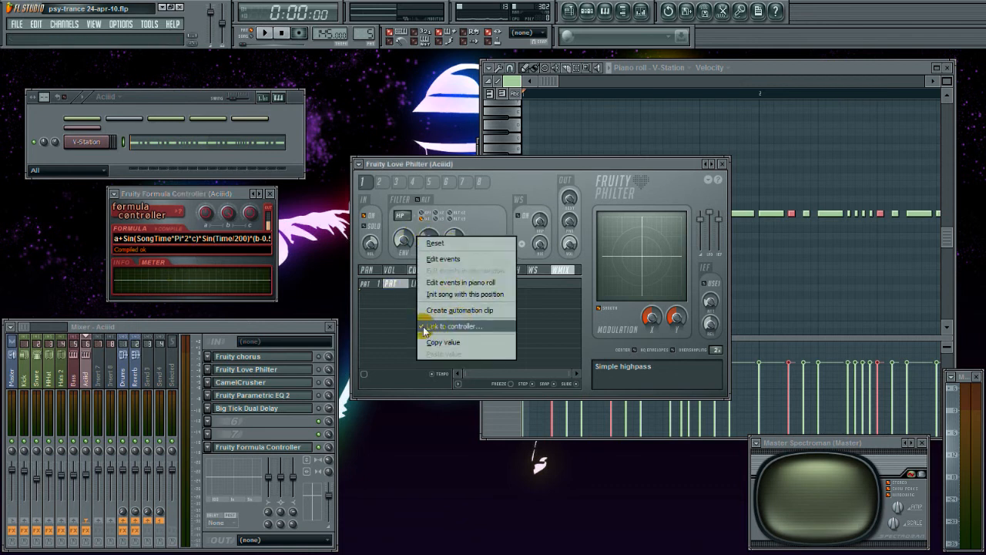
pyautogui.click(476, 326)
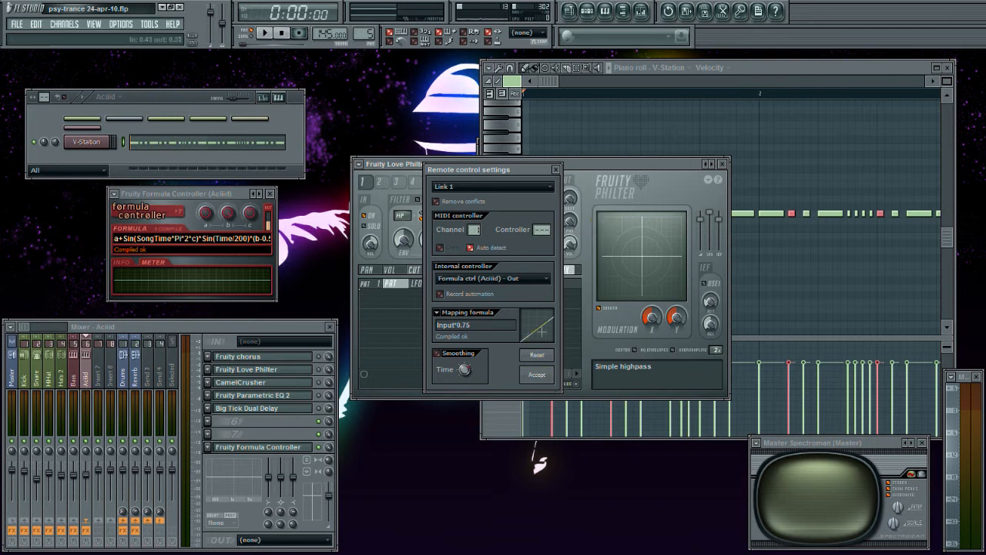
pyautogui.click(537, 376)
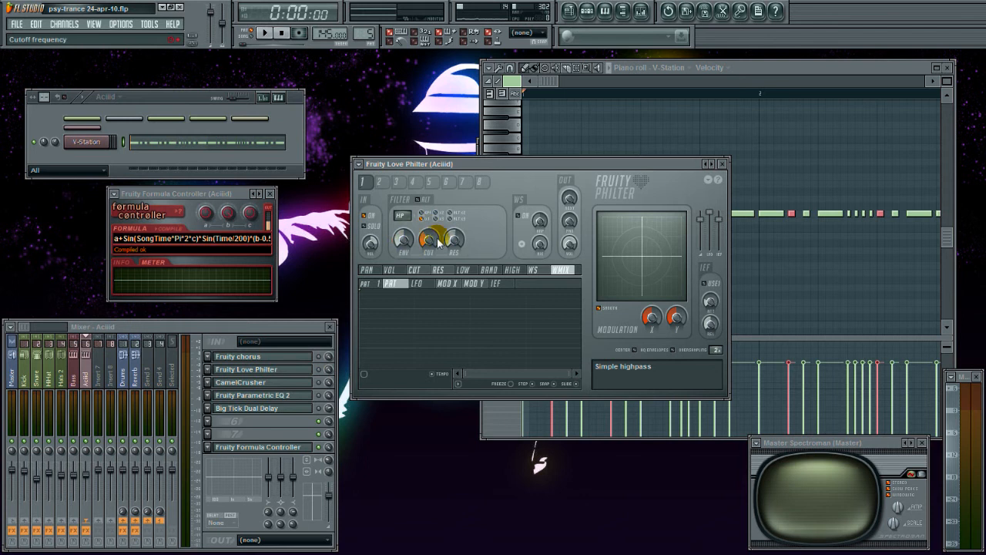
# Enable Fruity Love Philter and preview the pattern through it while viewing filter unit 2.
pyautogui.click(320, 370)
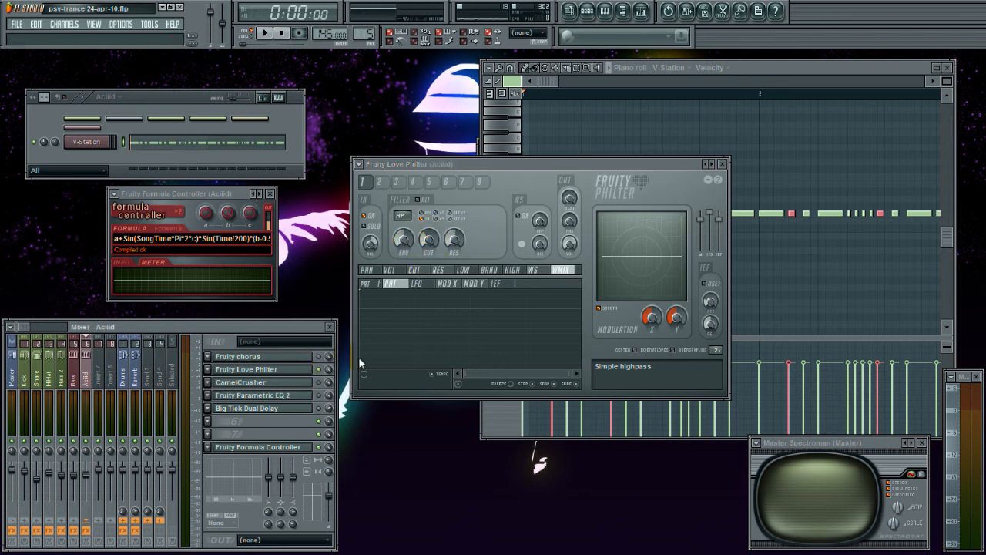
pyautogui.click(268, 33)
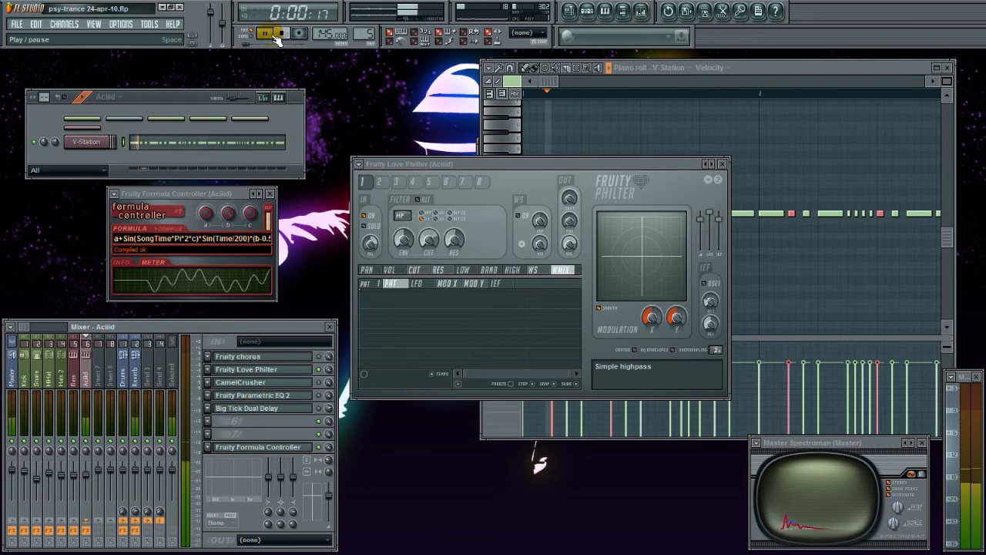
pyautogui.click(380, 182)
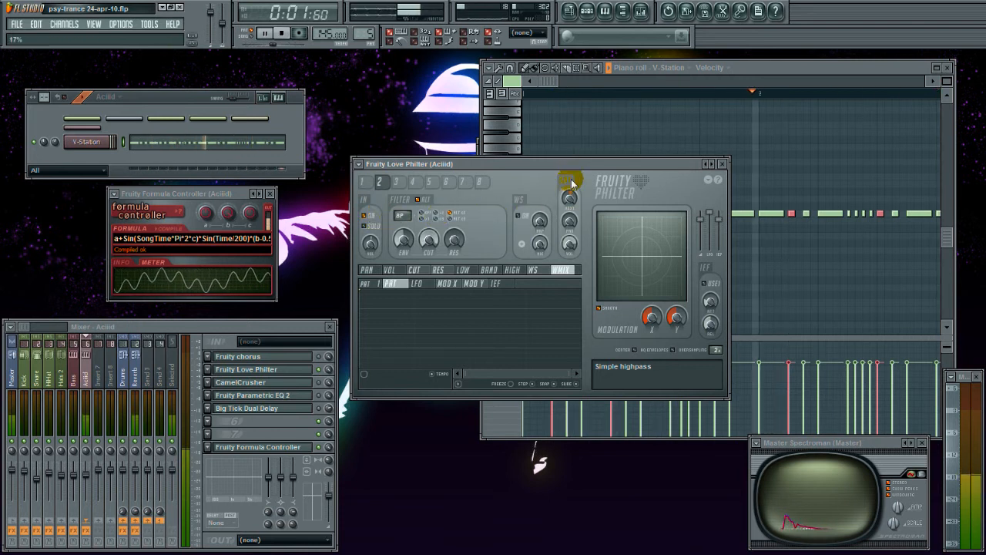
pyautogui.click(284, 34)
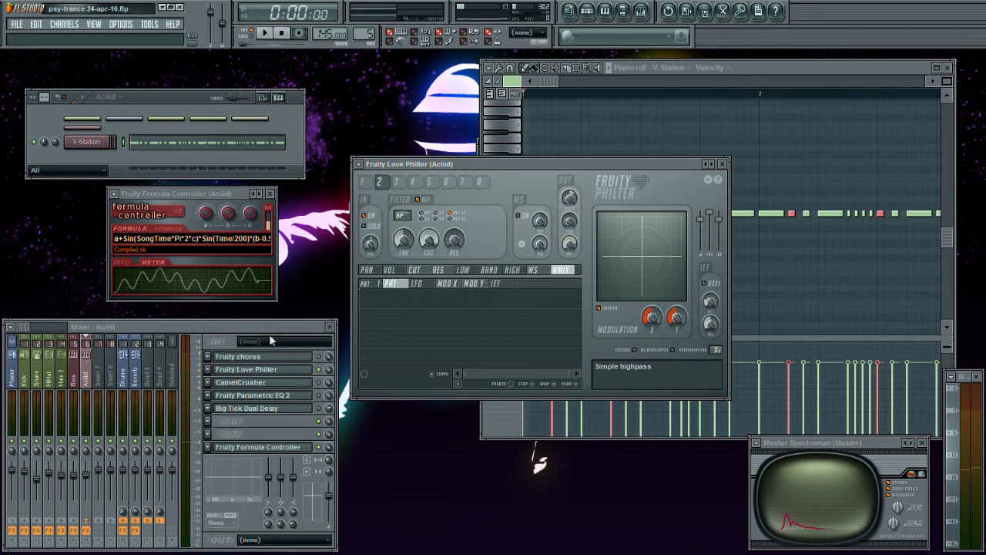
# Review the CamelCrusher settings, close it and the Formula Controller, and preview the pattern with the CamelCrusher distortion.
pyautogui.click(292, 387)
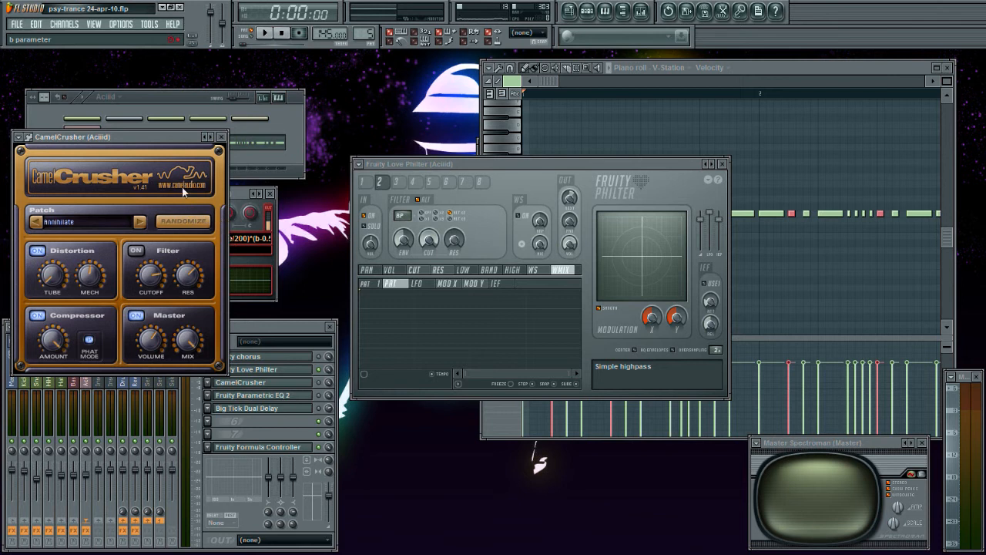
pyautogui.click(223, 137)
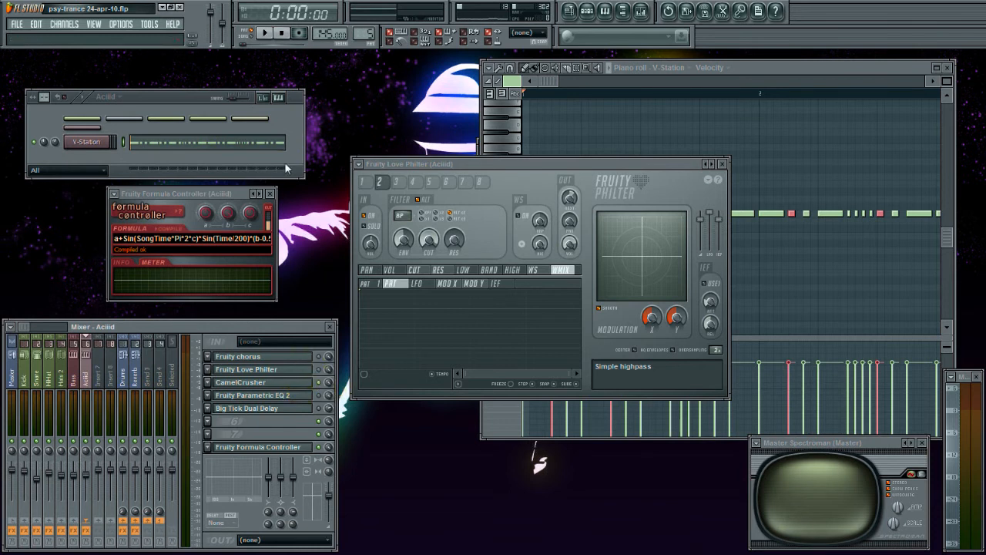
pyautogui.click(270, 193)
pyautogui.click(267, 35)
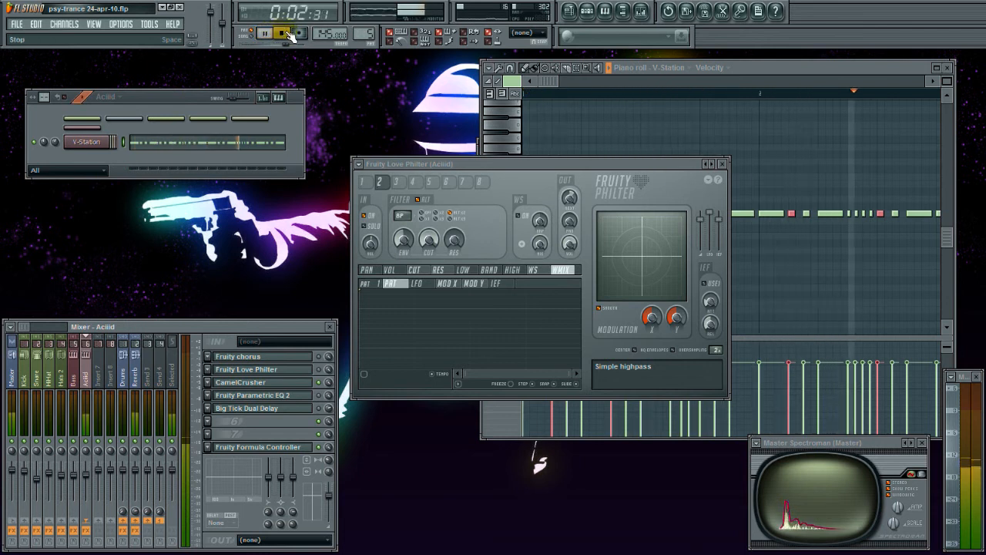
pyautogui.click(283, 35)
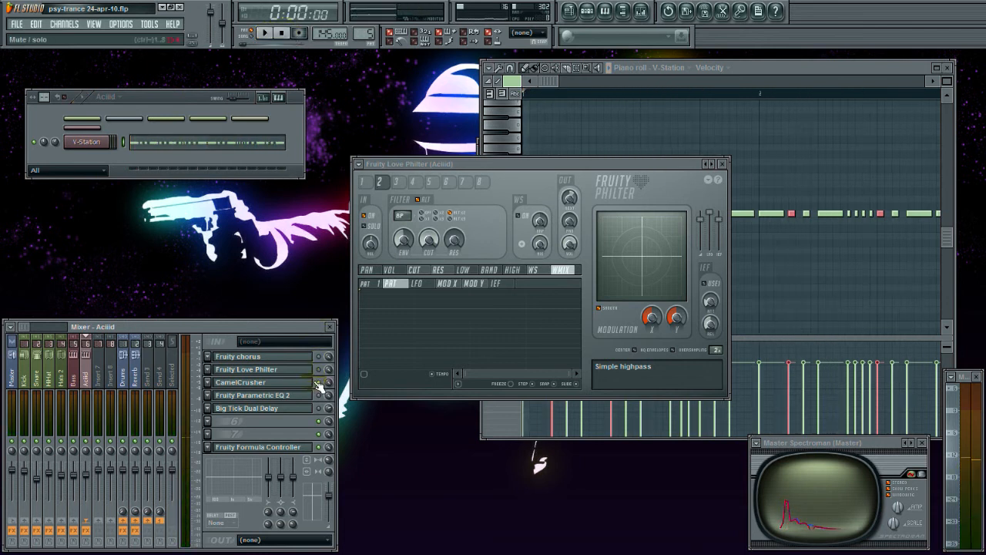
# Open Fruity Parametric EQ 2, move its window clear of the mixer, preview the pattern through it, and examine band 7.
pyautogui.click(296, 400)
pyautogui.moveTo(307, 192); pyautogui.dragTo(326, 120)
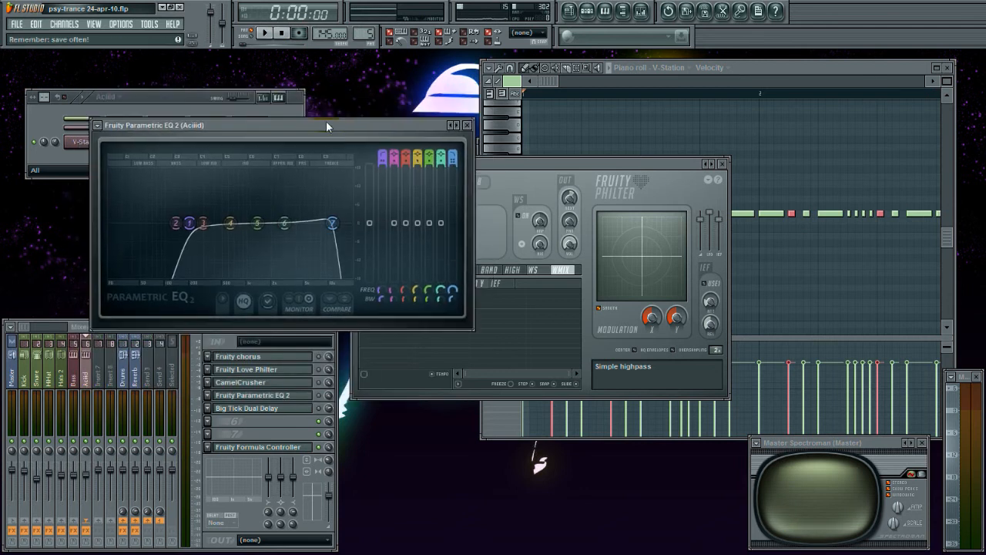
pyautogui.click(326, 397)
pyautogui.click(325, 168)
pyautogui.click(265, 34)
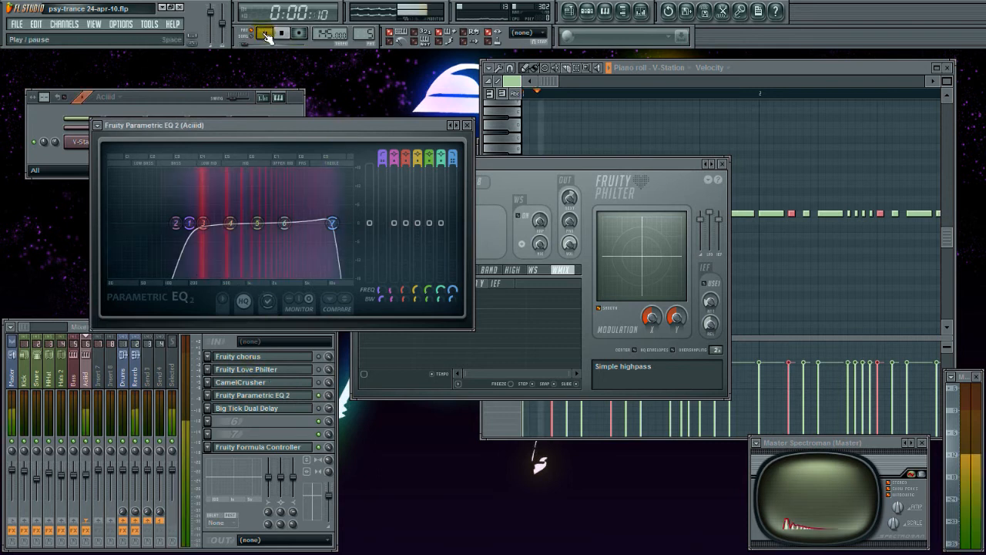
pyautogui.press('space')
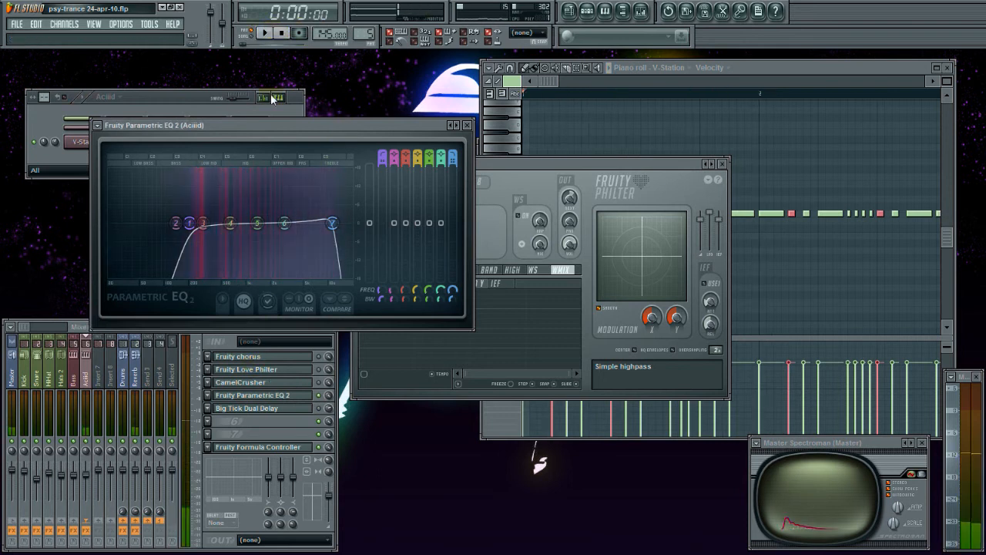
pyautogui.moveTo(333, 221); pyautogui.dragTo(339, 222)
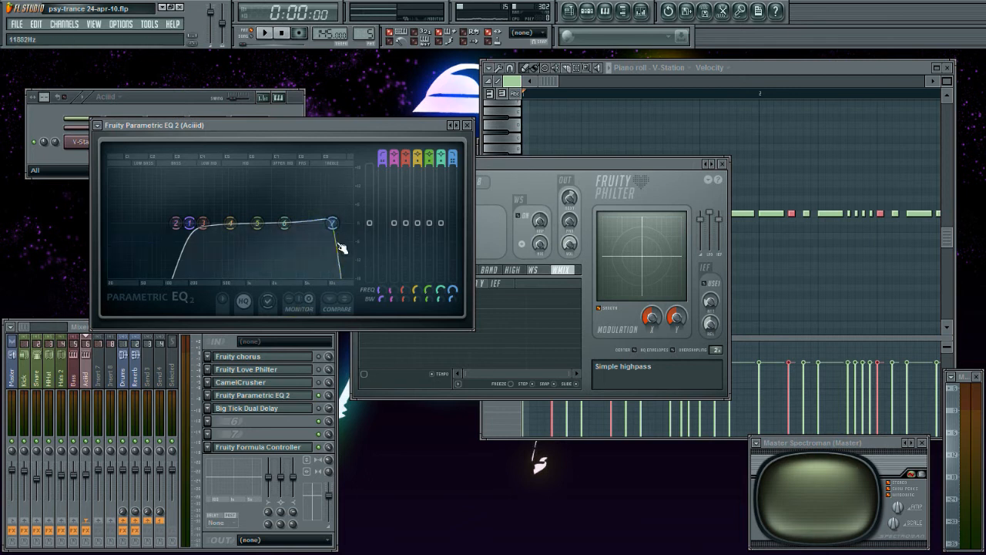
# Open Big Tick Dual Delay to review its settings, and close the Parametric EQ 2 and Love Philter windows.
pyautogui.click(300, 411)
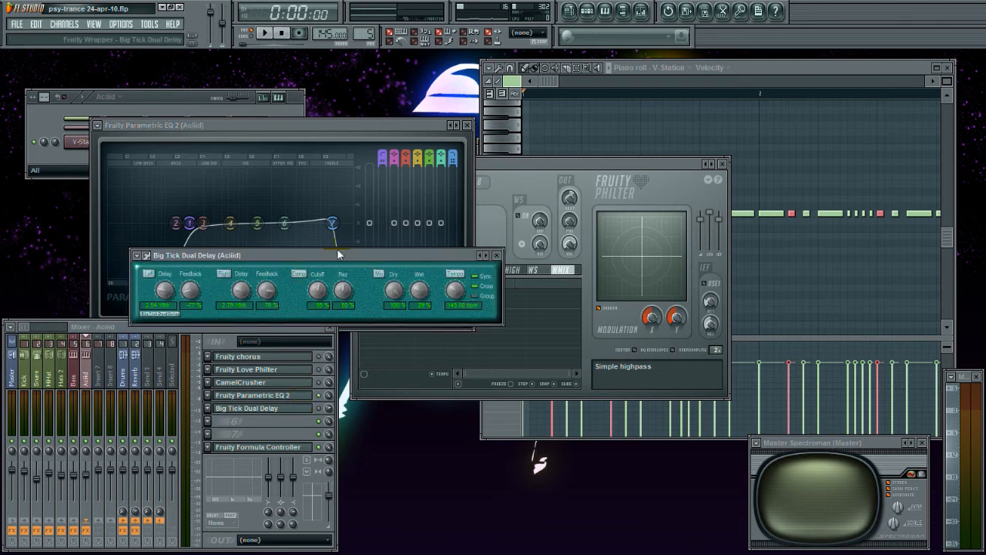
pyautogui.click(467, 125)
pyautogui.click(716, 165)
pyautogui.click(722, 165)
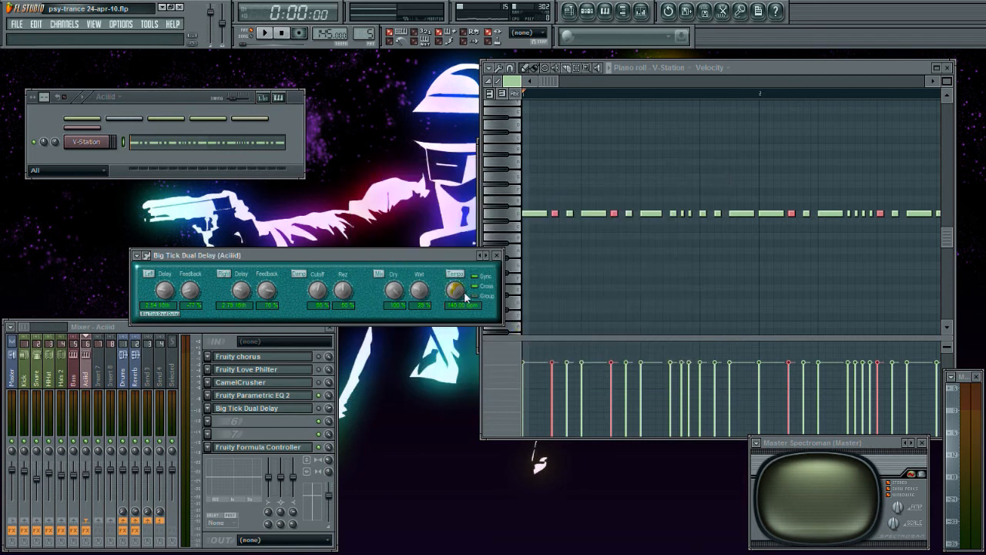
# Load Fruity Delay into the sixth effect slot of the Aciiid track, try its Ping pong mode, and close its window.
pyautogui.click(213, 422)
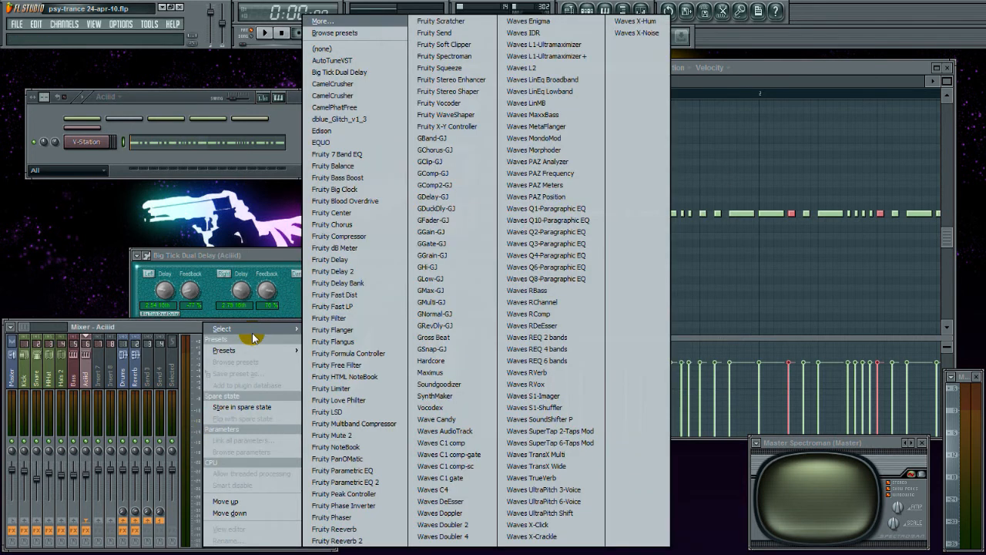
pyautogui.click(365, 262)
pyautogui.moveTo(384, 339); pyautogui.dragTo(383, 324)
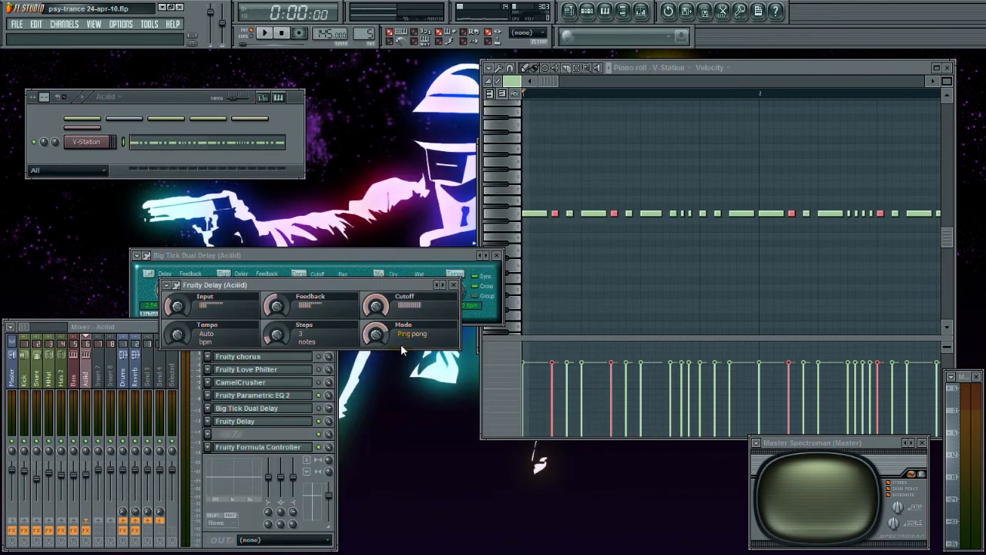
pyautogui.moveTo(375, 329); pyautogui.dragTo(376, 336)
pyautogui.click(454, 285)
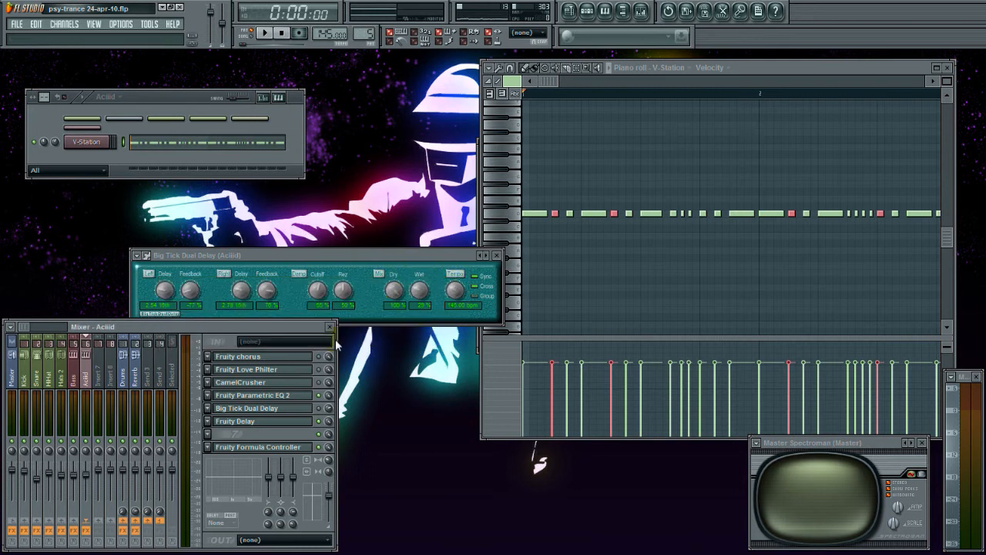
# Remove Fruity Delay from the sixth effect slot of the Aciiid track.
pyautogui.click(205, 425)
pyautogui.moveTo(256, 323)
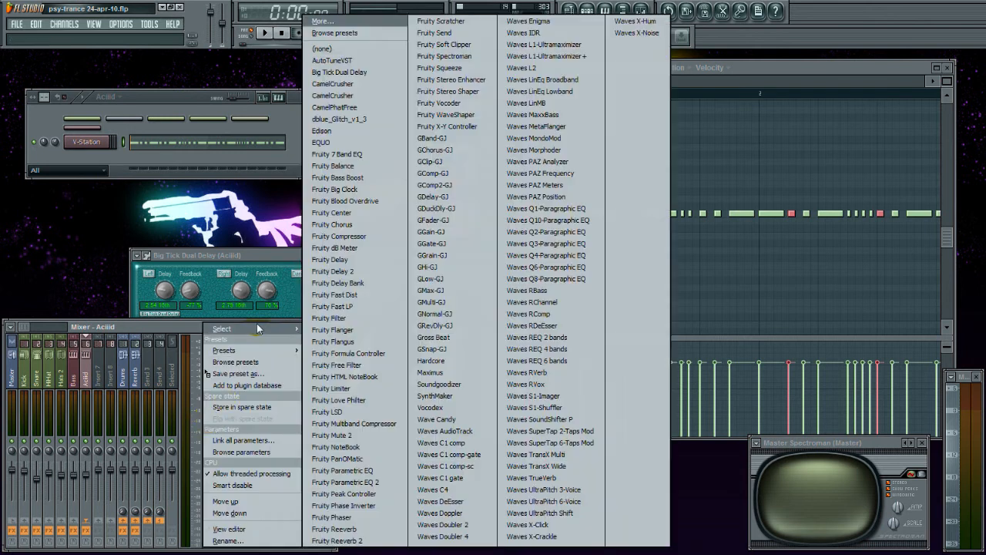
pyautogui.click(322, 50)
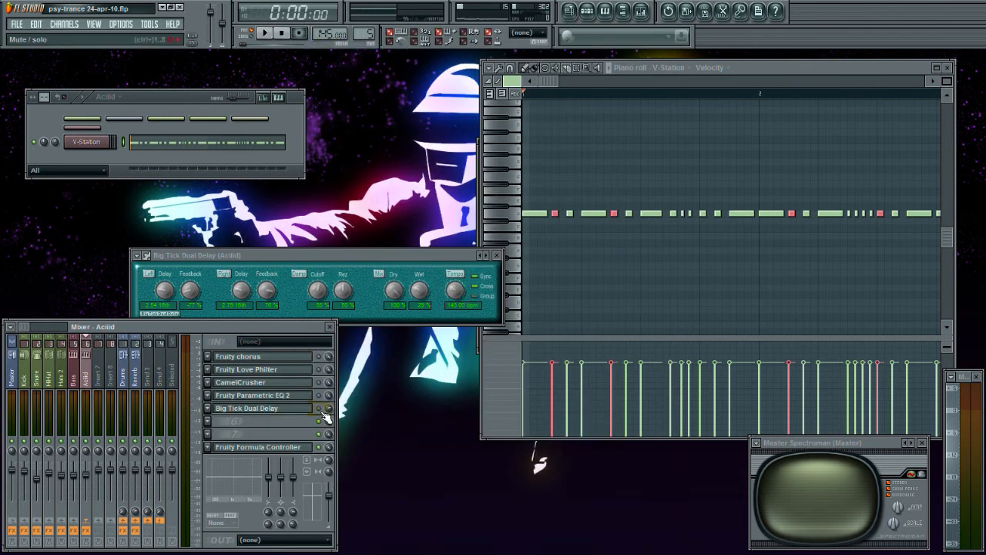
# Preview the Aciiid pattern with only Big Tick Dual Delay active in the chain, and move the delay's window clear of the mixer.
pyautogui.click(265, 35)
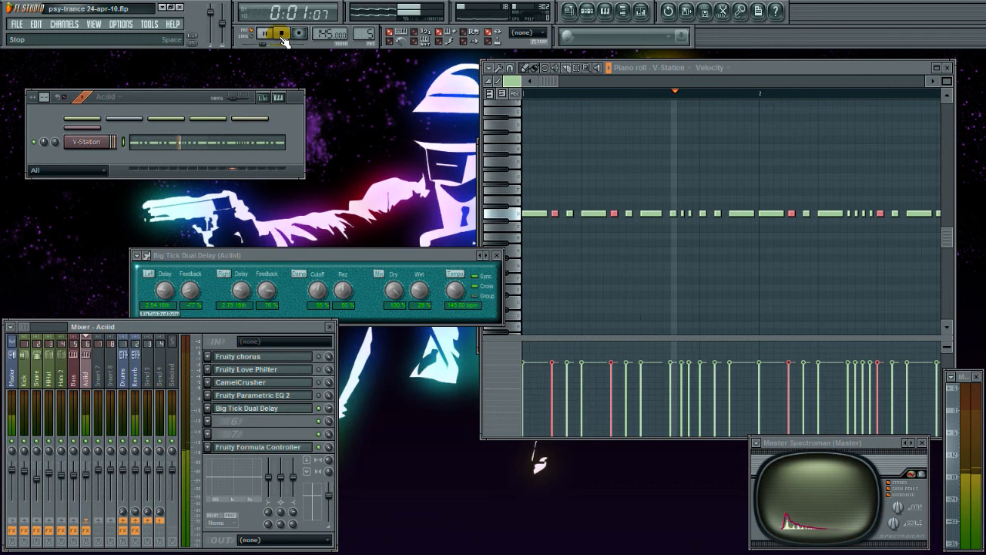
pyautogui.click(282, 34)
pyautogui.moveTo(389, 253); pyautogui.dragTo(366, 216)
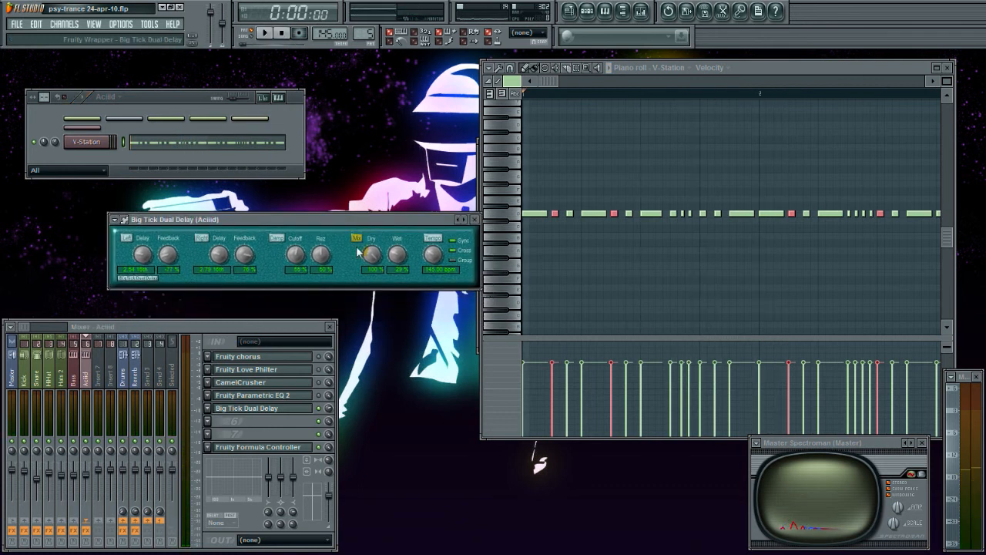
# Re-enable the Aciiid track's effects one after another from Fruity chorus to Big Tick Dual Delay while previewing the pattern.
pyautogui.click(319, 356)
pyautogui.click(319, 357)
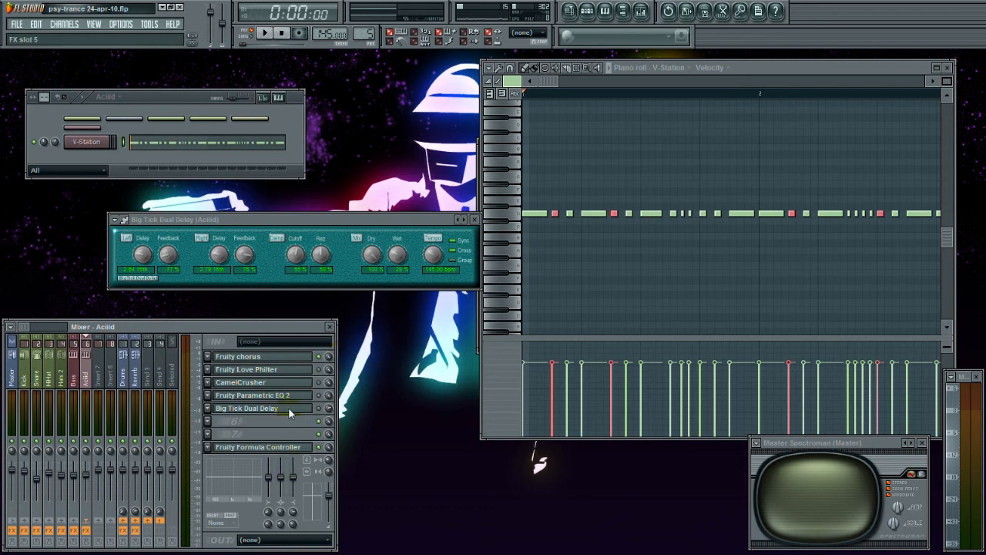
pyautogui.click(264, 33)
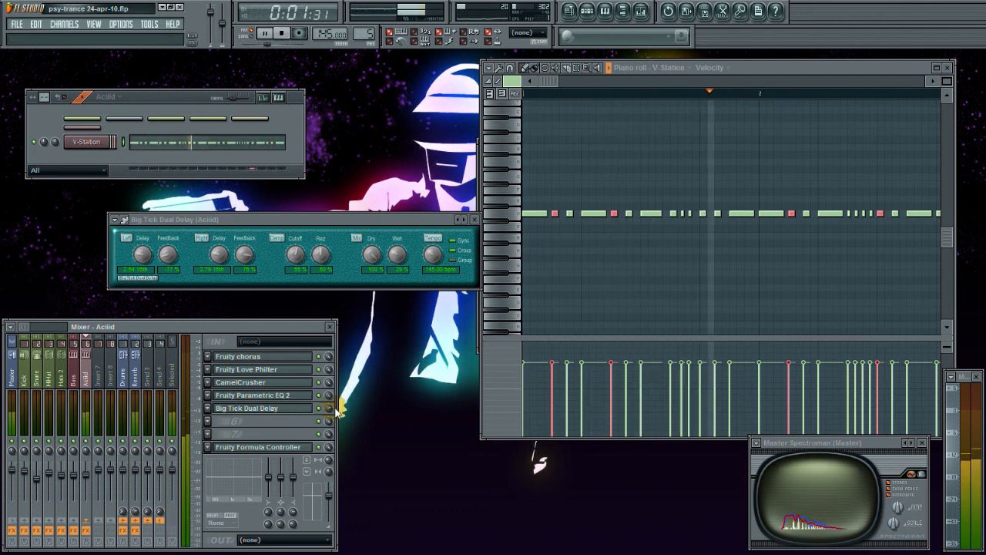
pyautogui.click(281, 33)
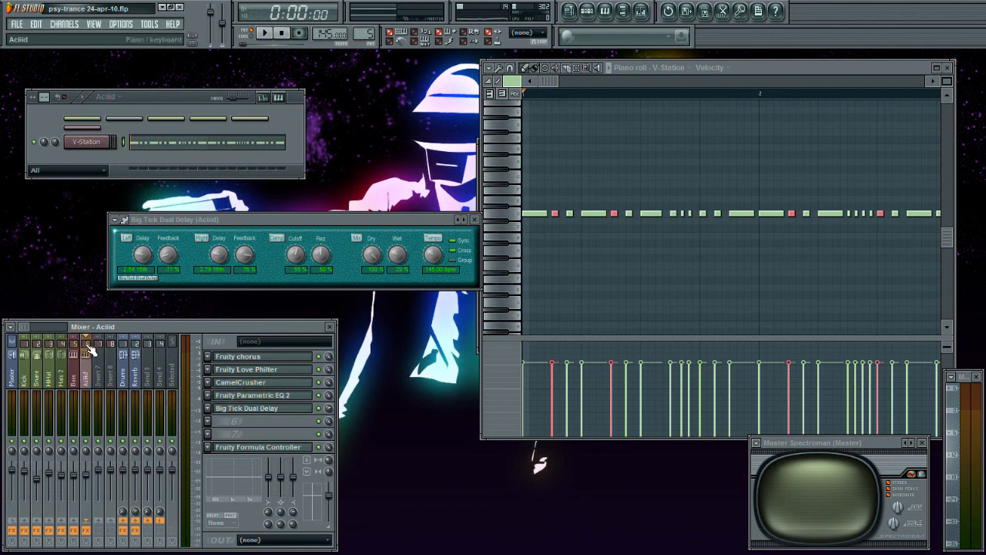
# Review the Fruity Reeverb on the Reverb send track, return to the Aciiid track, and close the Big Tick Dual Delay window.
pyautogui.click(138, 380)
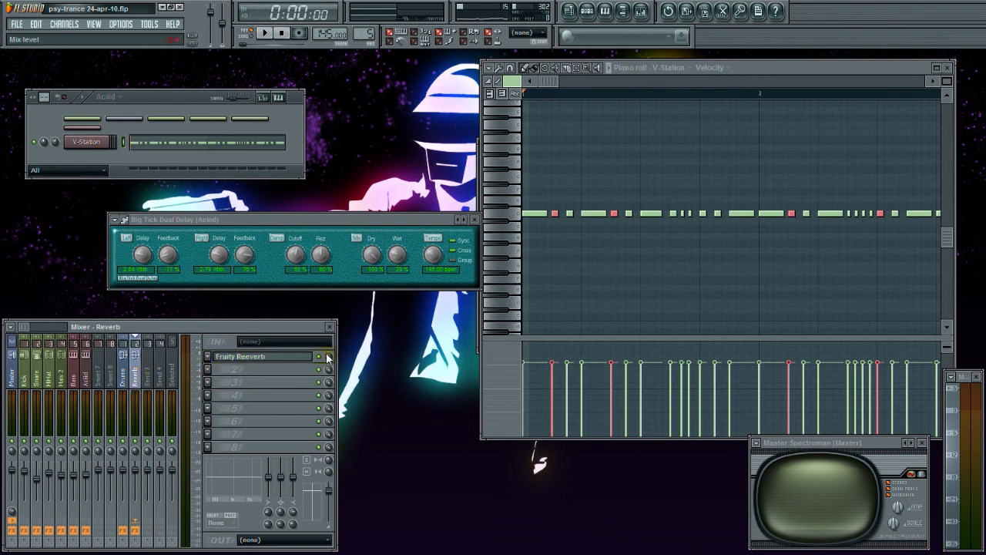
pyautogui.click(90, 381)
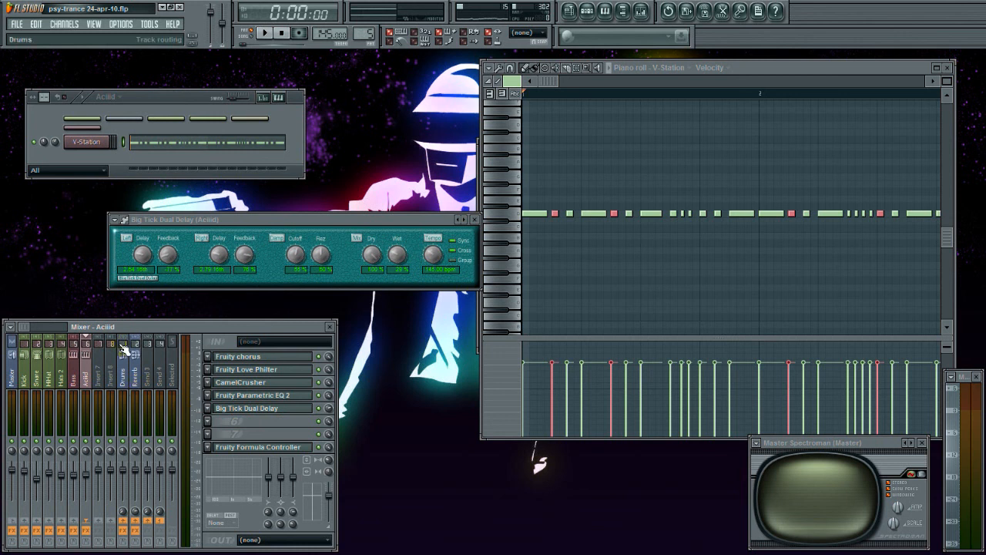
pyautogui.click(474, 219)
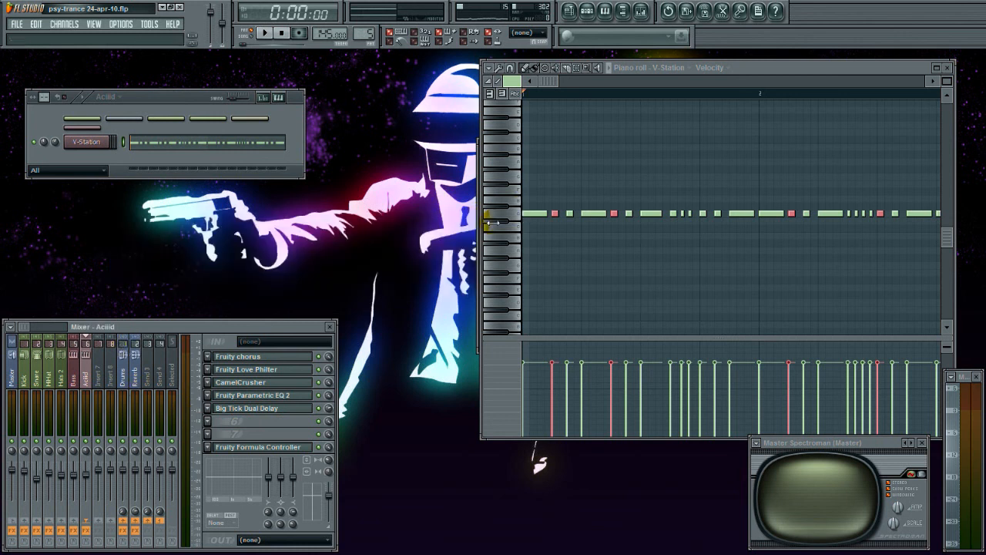
# Open the playlist, move it beside the mixer, and play the full arrangement in song mode to hear the acid lead in context.
pyautogui.click(640, 11)
pyautogui.click(640, 11)
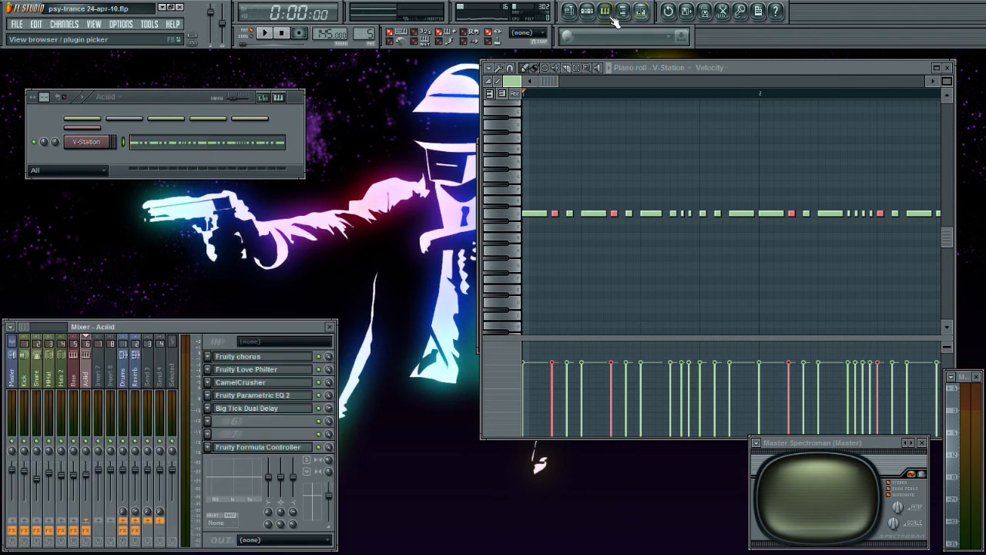
pyautogui.click(578, 12)
pyautogui.moveTo(677, 145); pyautogui.dragTo(547, 274)
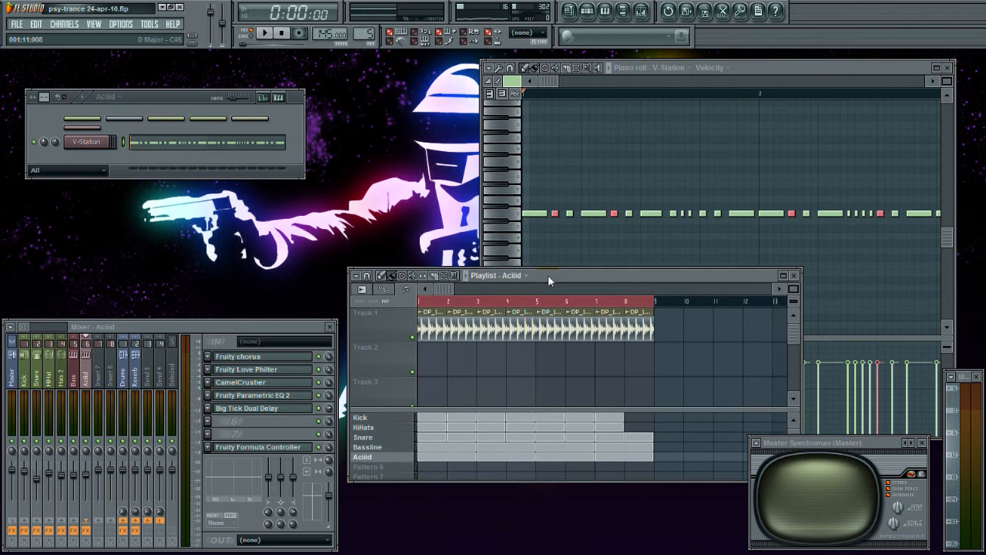
pyautogui.click(264, 34)
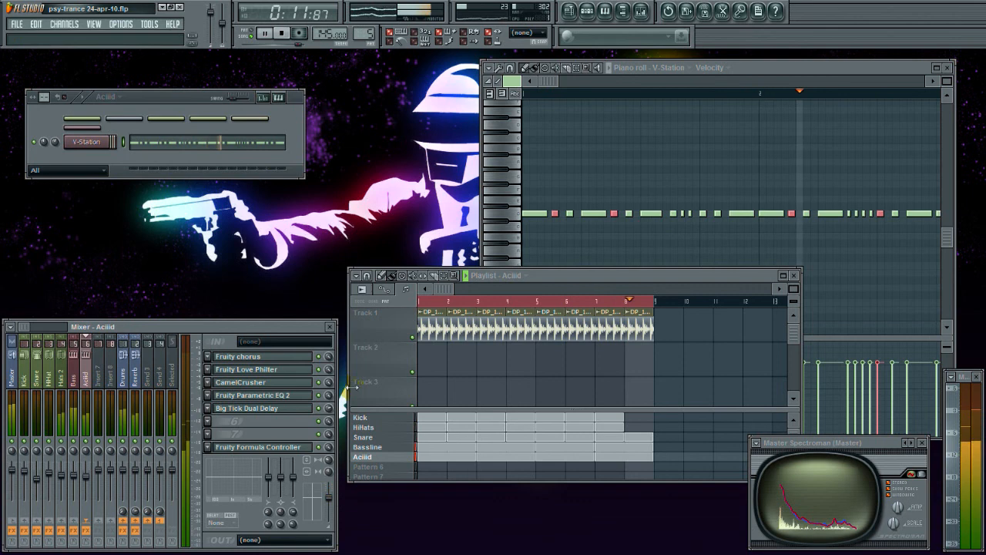
pyautogui.click(282, 34)
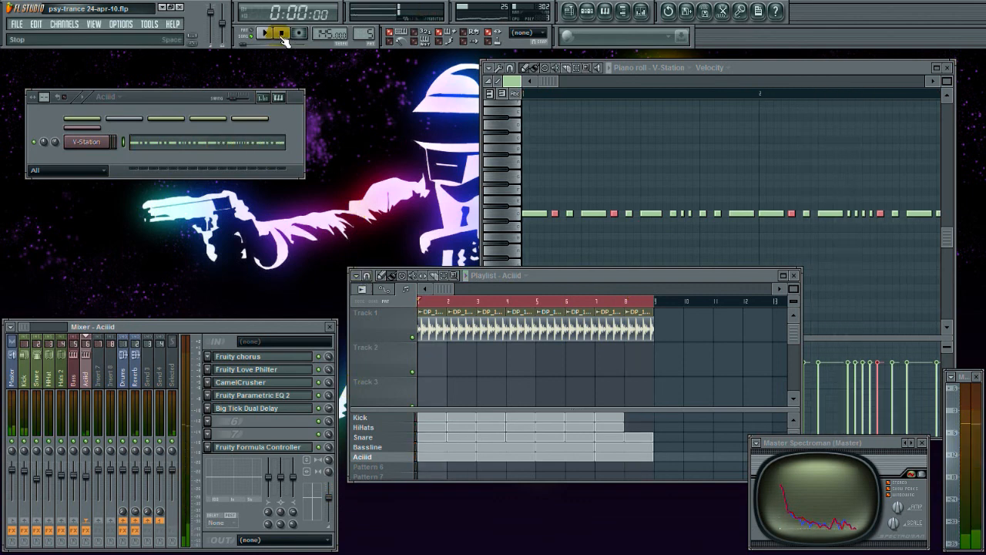